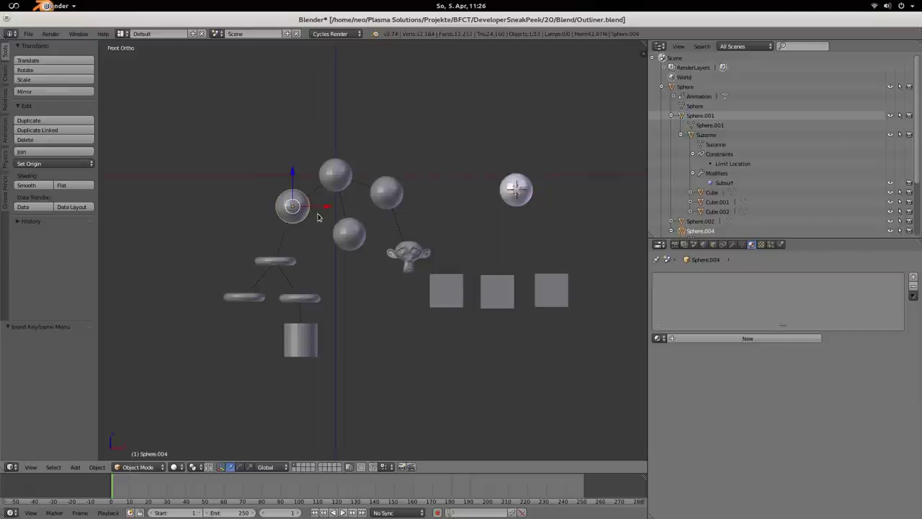
Step: Select Sphere.004's whole hierarchy in the Outliner and remove it with Delete Hierarchy
right_click(698, 117)
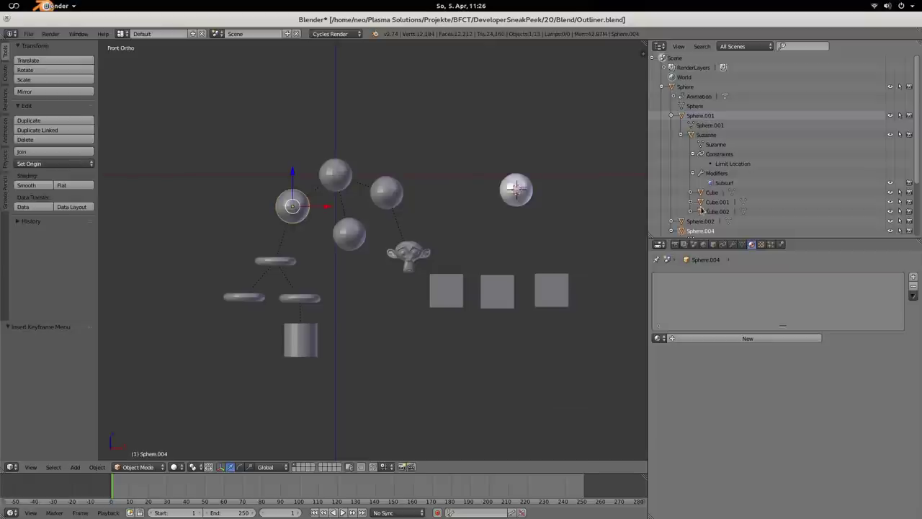
scroll(708, 165, "down", 3)
right_click(700, 155)
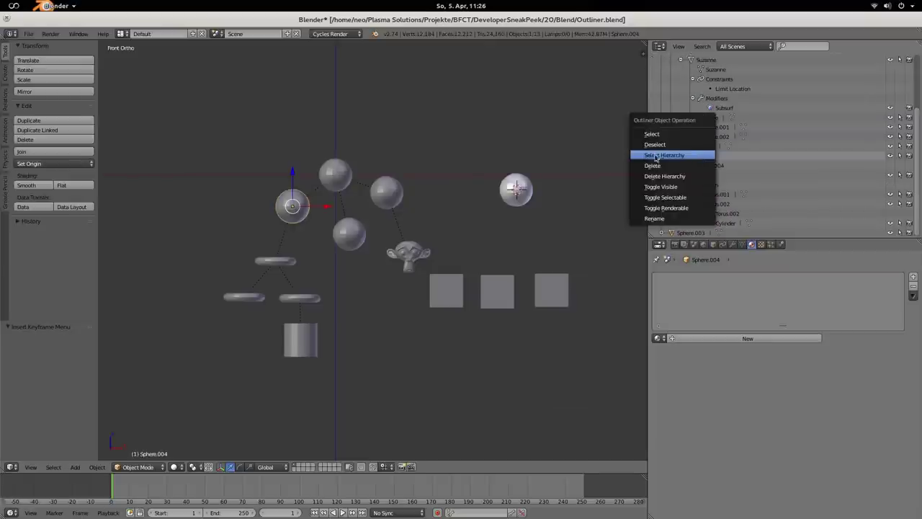
left_click(668, 155)
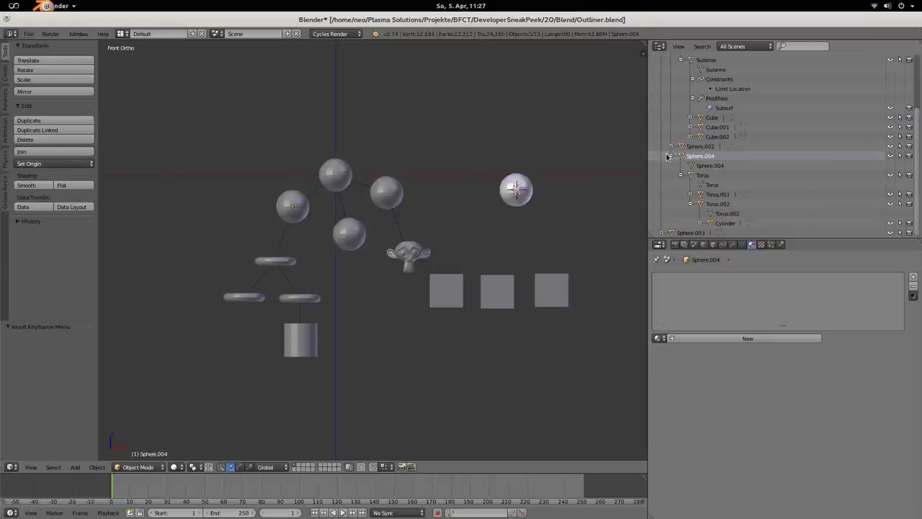
right_click(699, 156)
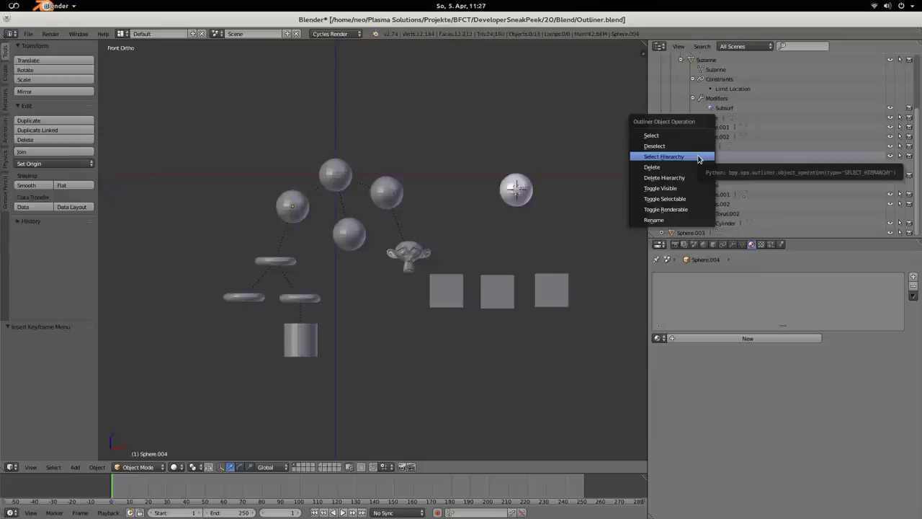
left_click(698, 156)
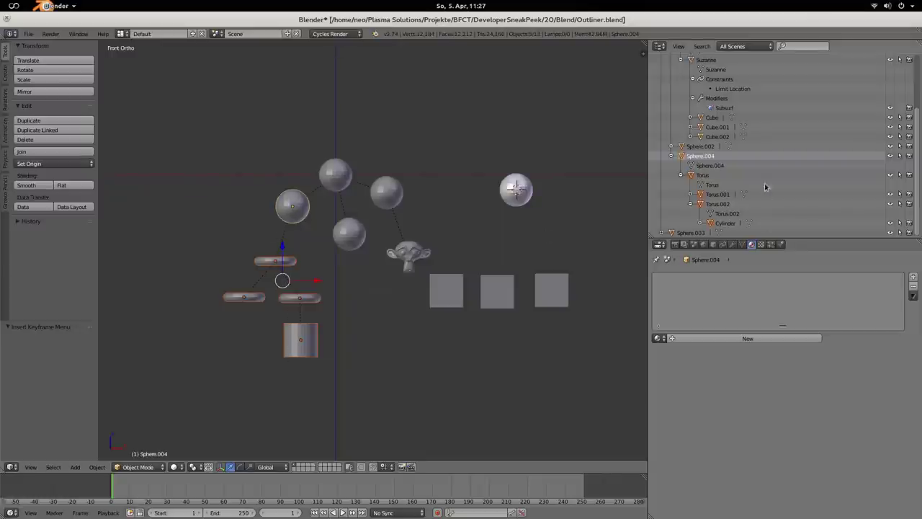
right_click(700, 157)
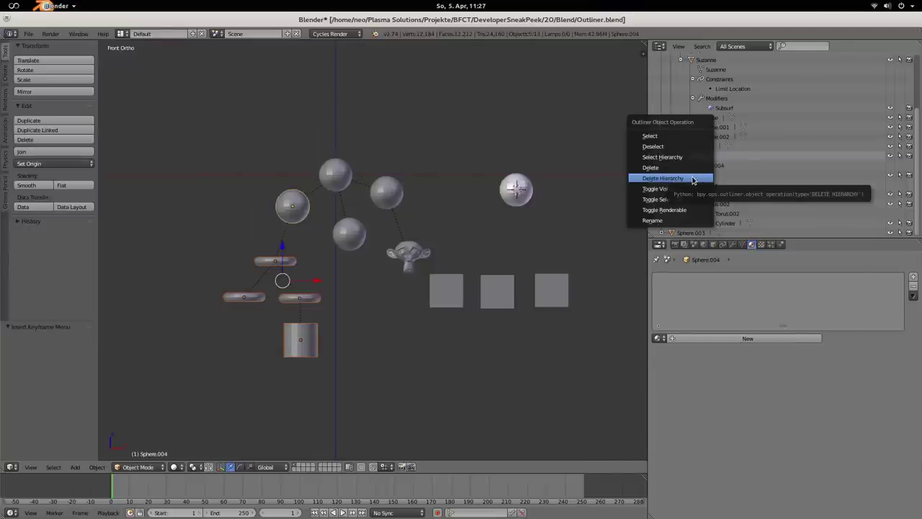
left_click(693, 178)
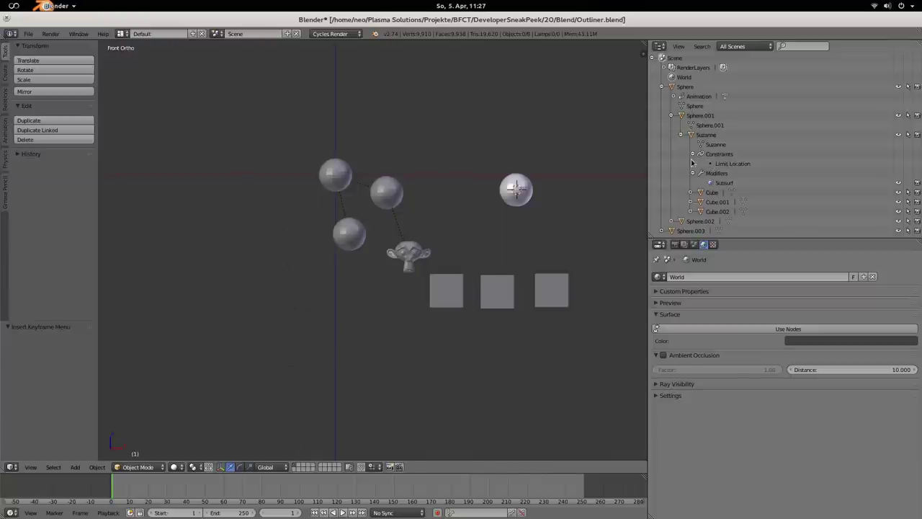
Step: Undo the Sphere.004 deletion, then delete Sphere.001's hierarchy and undo that as well
key("ctrl+z")
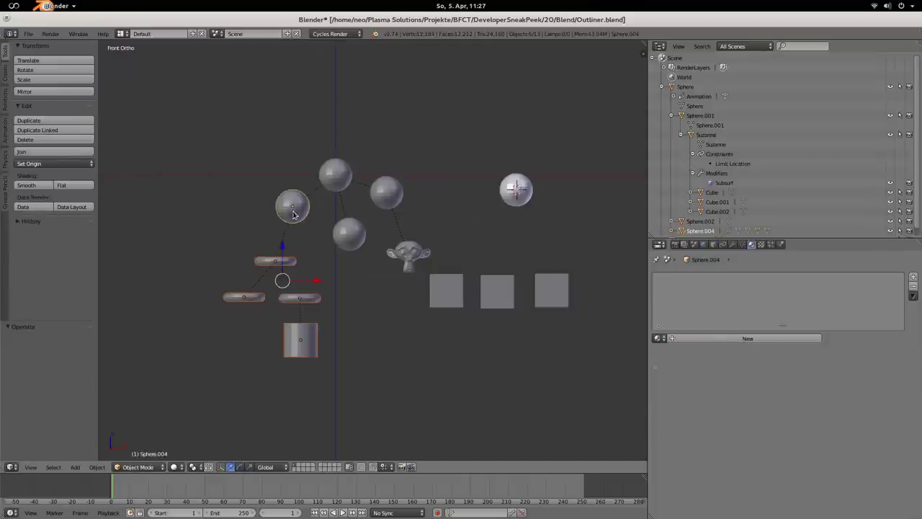
right_click(343, 180)
right_click(385, 206)
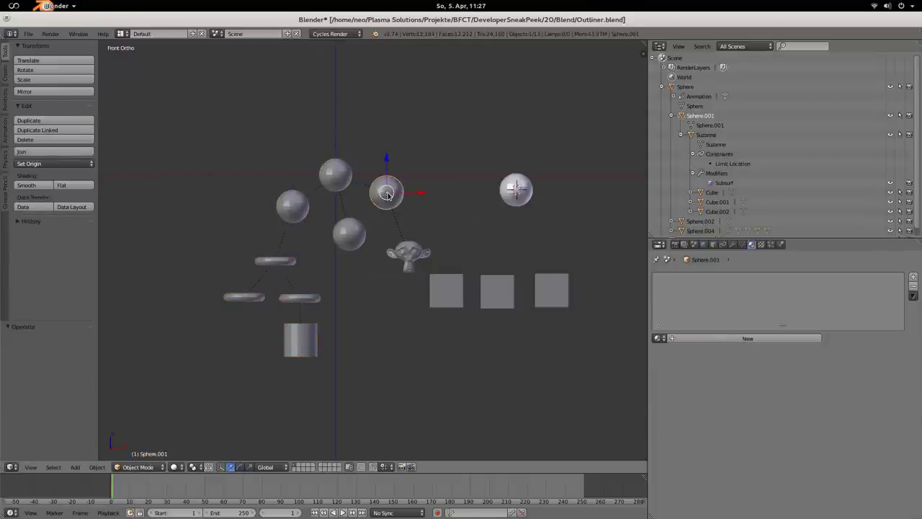
right_click(700, 118)
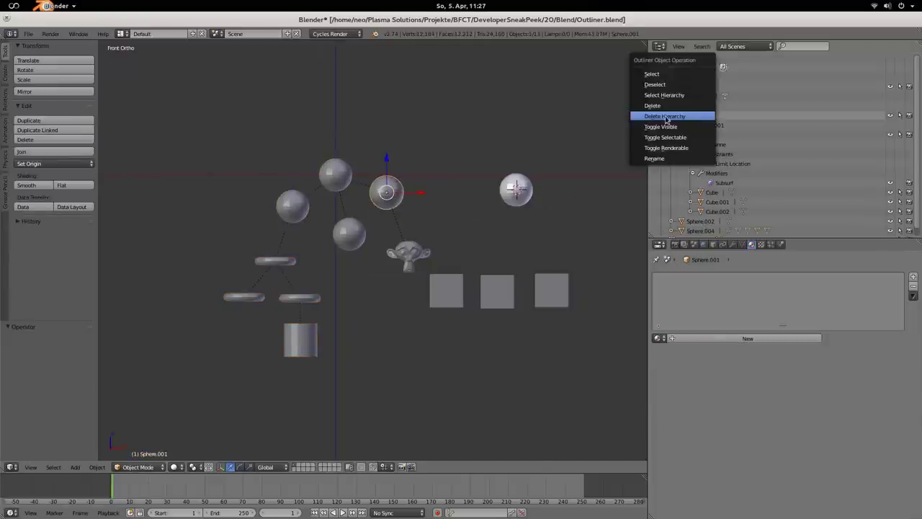
left_click(669, 116)
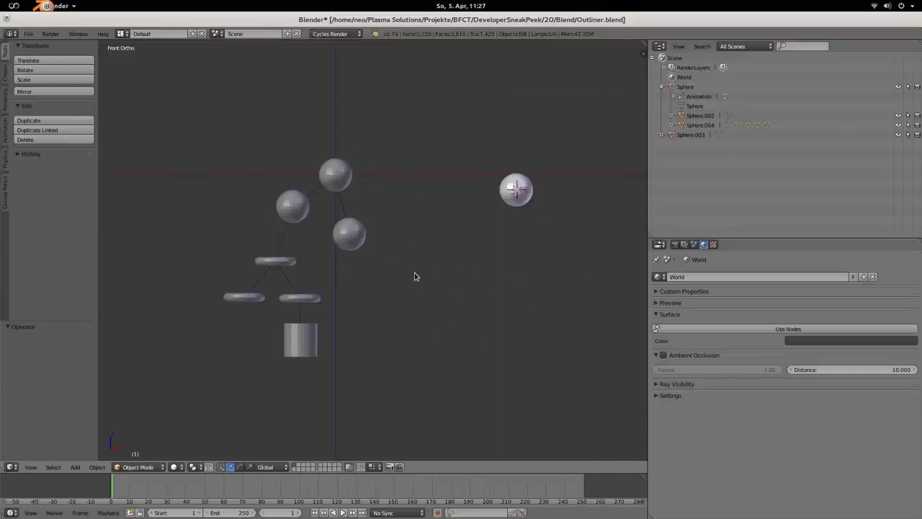
key("ctrl+z")
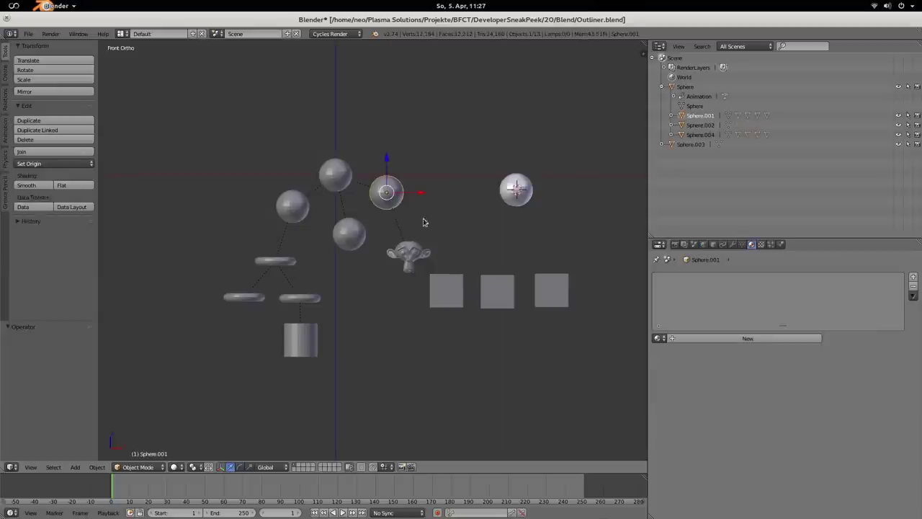
Step: Select Suzanne and the three cubes in turn, finishing with Sphere.003 selected
right_click(410, 258)
right_click(455, 301)
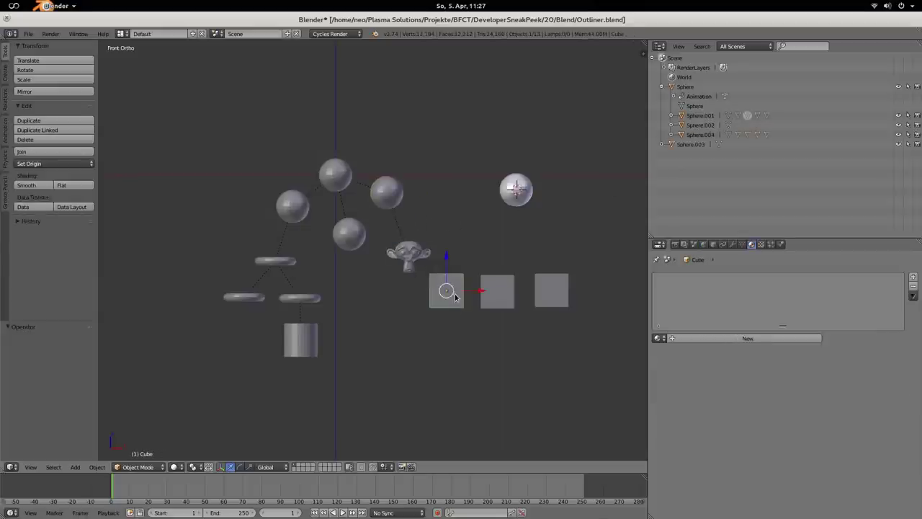
right_click(503, 299)
right_click(441, 297)
right_click(551, 296)
right_click(499, 296)
right_click(448, 296)
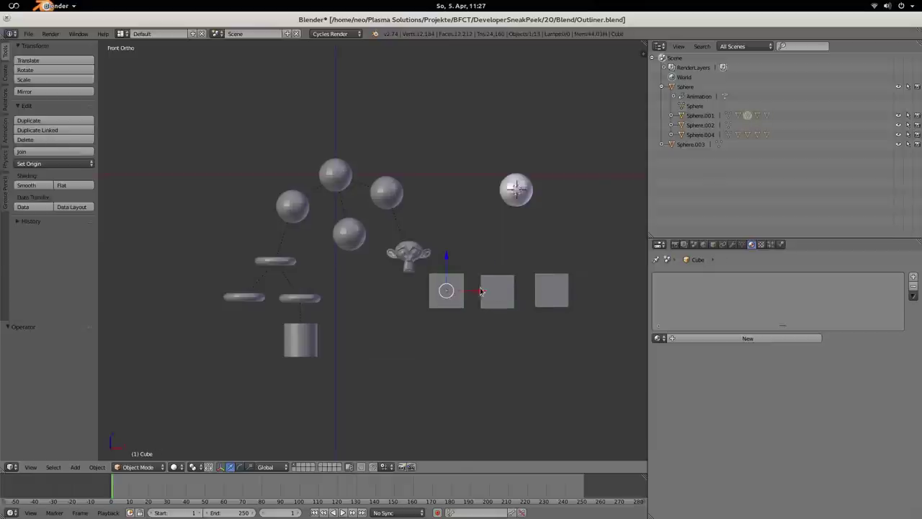
right_click(544, 287, "shift")
right_click(502, 291, "shift")
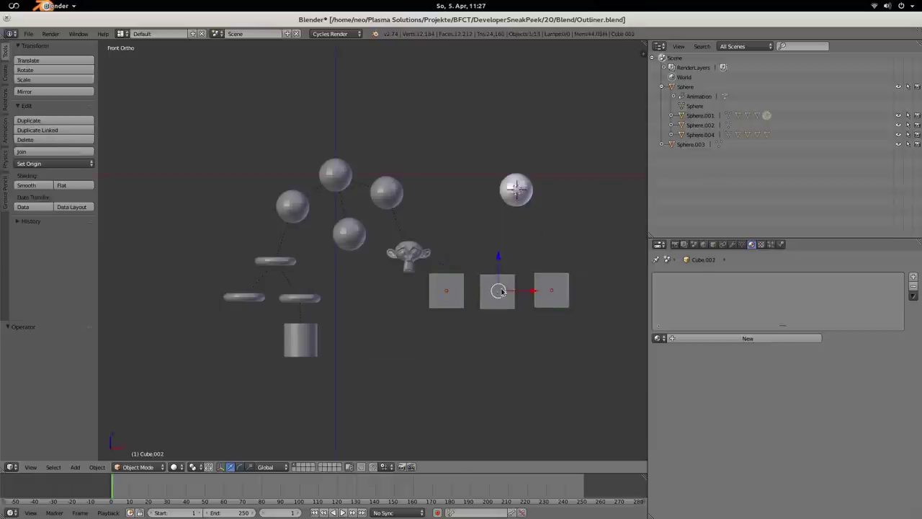
right_click(516, 191)
Step: Show Groups in the Outliner and remove Sphere.003 from MyGroup in Object properties
left_click(746, 46)
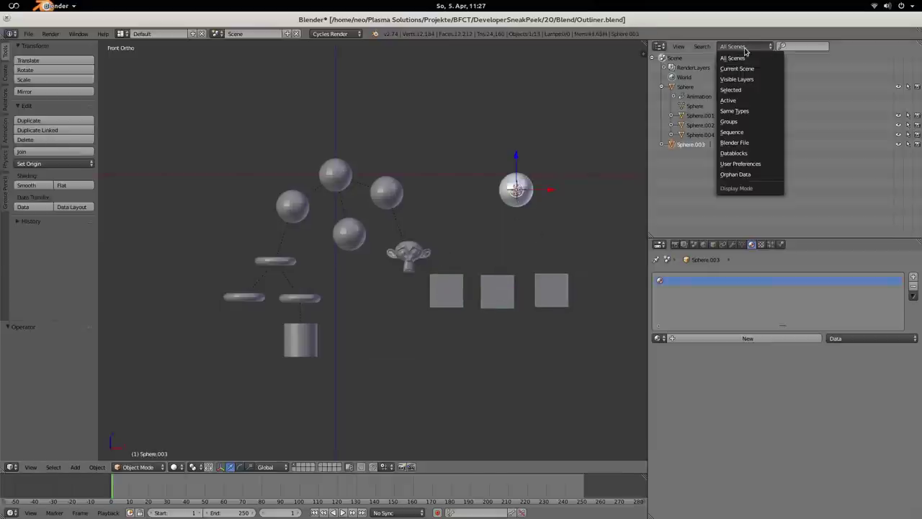
left_click(747, 121)
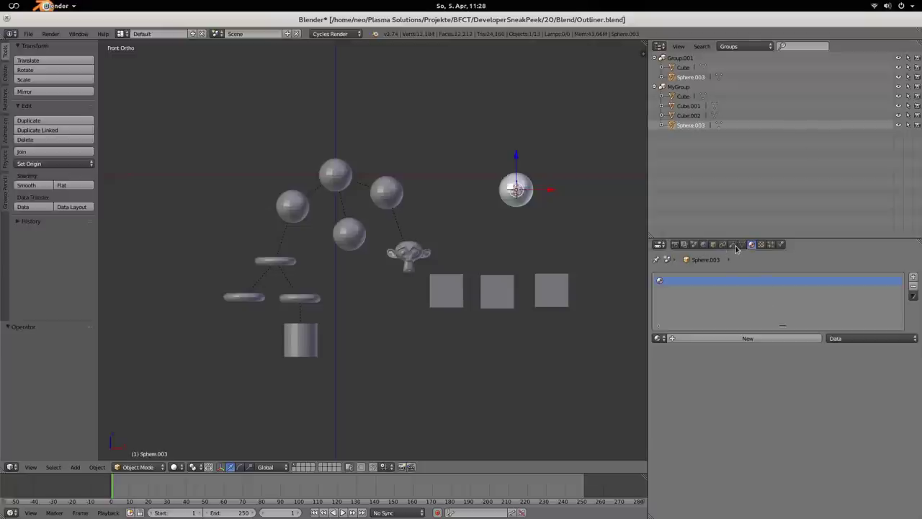
left_click(712, 244)
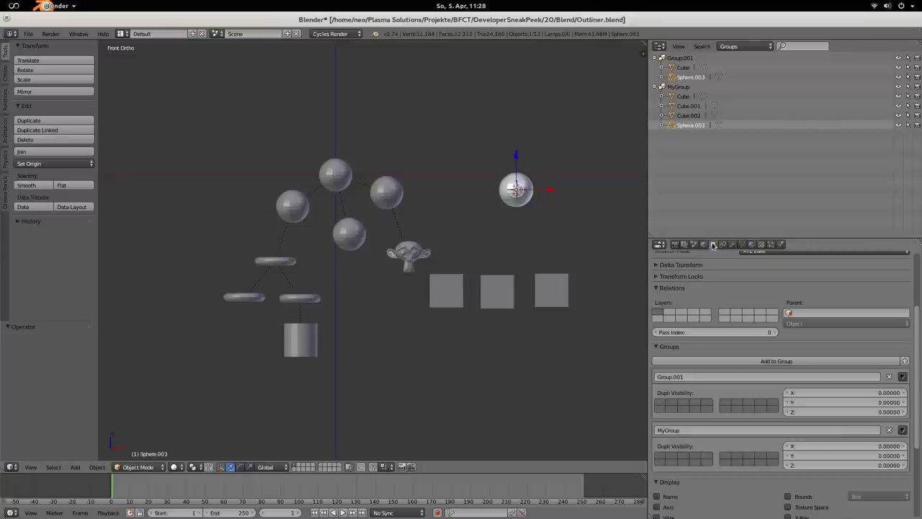
left_click(890, 431)
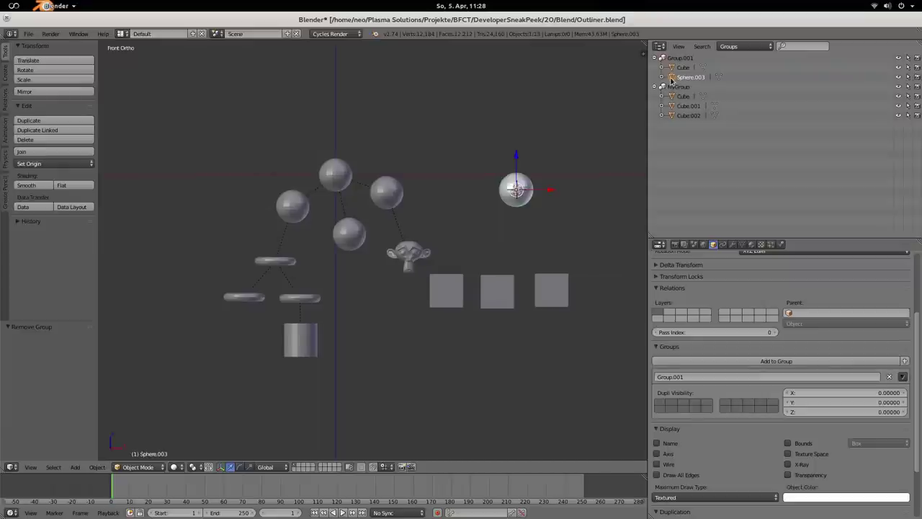
Step: Link Sphere.003 into MyGroup, drag three sphere copies into the scene, and box-select the top-right spheres
left_click_drag(671, 80, 662, 87)
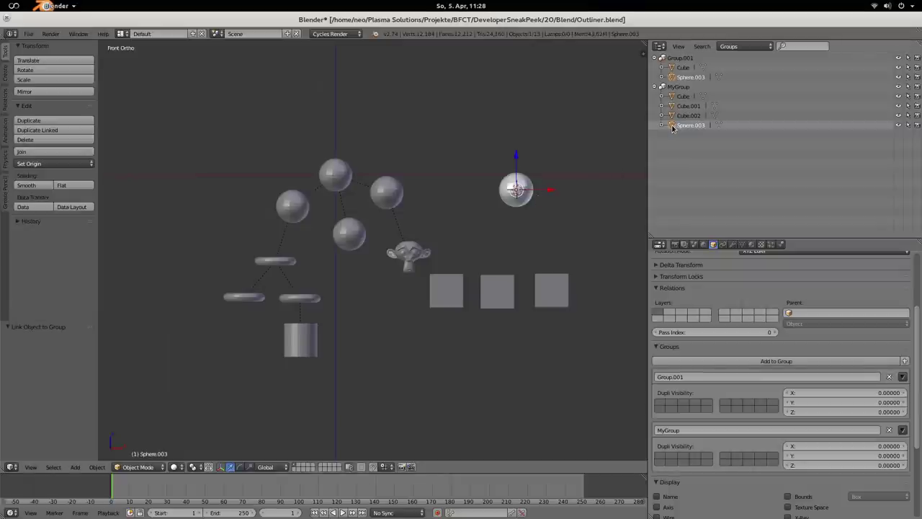
left_click_drag(672, 129, 557, 103)
left_click_drag(672, 145, 520, 126)
left_click_drag(672, 167, 516, 81)
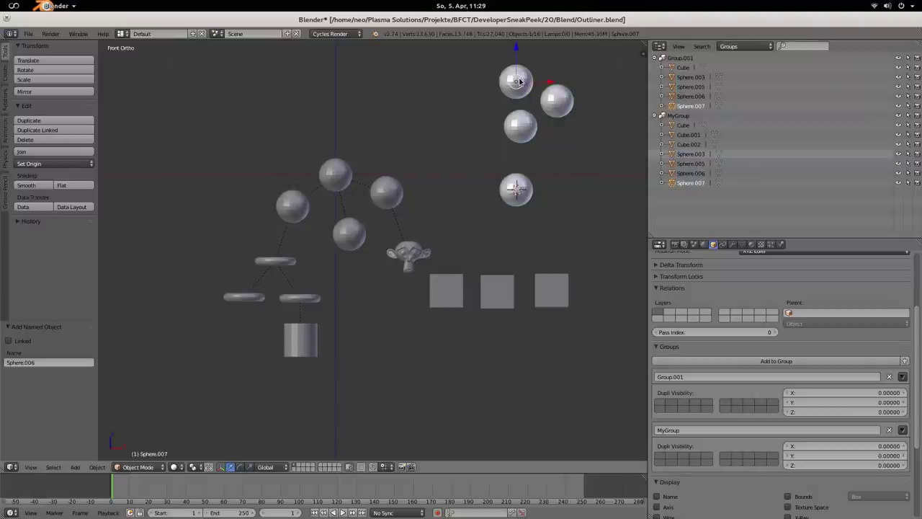
key("b")
left_click_drag(474, 58, 582, 214)
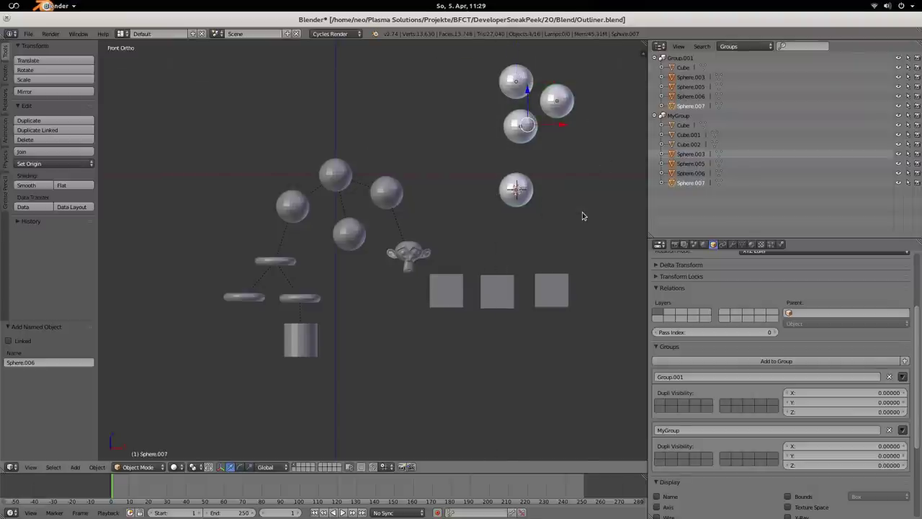
Step: Delete the selected spheres, then select Suzanne and view its Subsurf modifier settings
key("x")
left_click(568, 213)
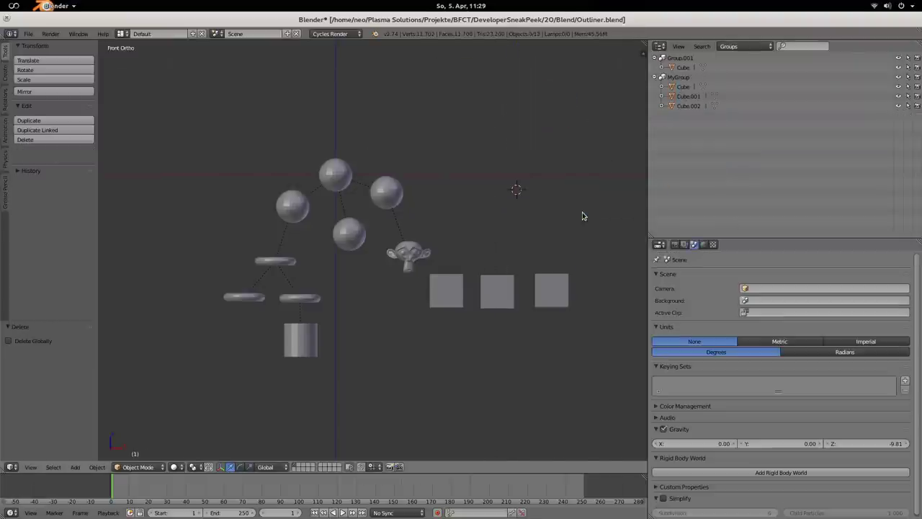
right_click(409, 255)
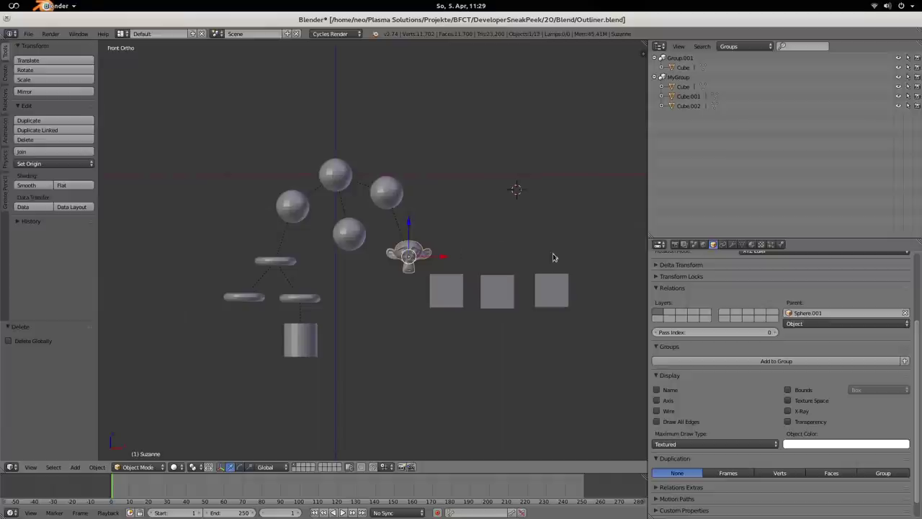
left_click(733, 245)
left_click(724, 245)
left_click(733, 245)
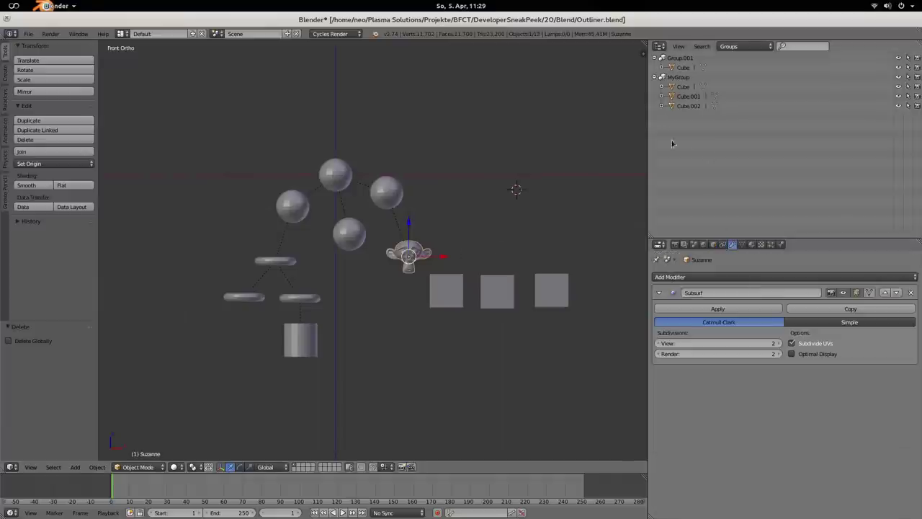
Step: Set the Outliner to All Scenes and expand Sphere.001, Suzanne and its Modifiers
left_click(740, 48)
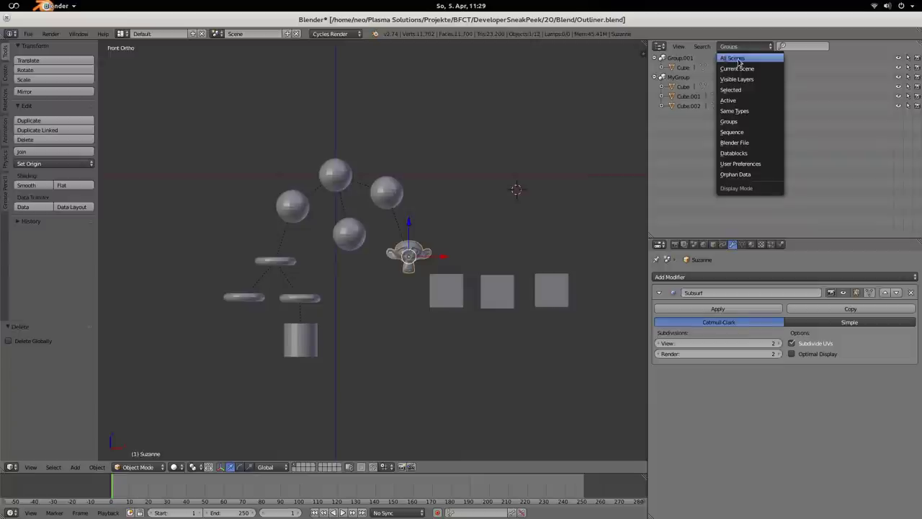
left_click(735, 58)
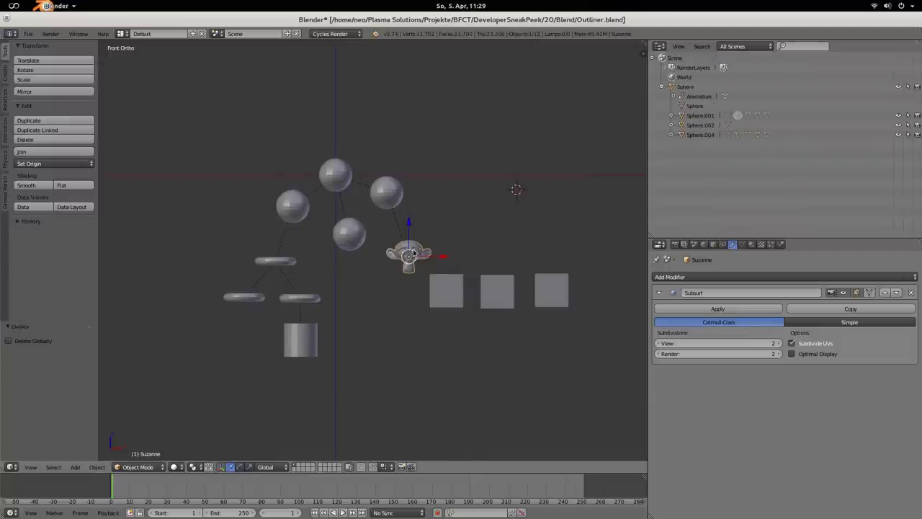
left_click(672, 115)
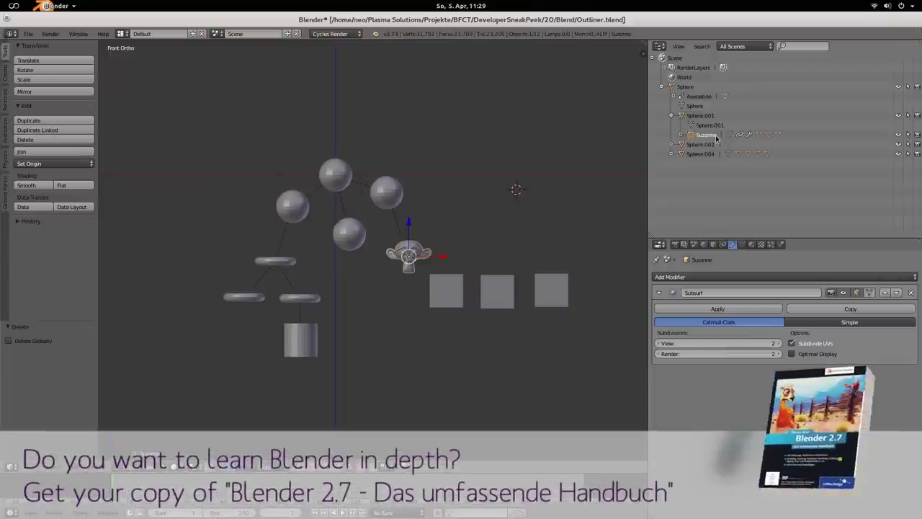
left_click(681, 135)
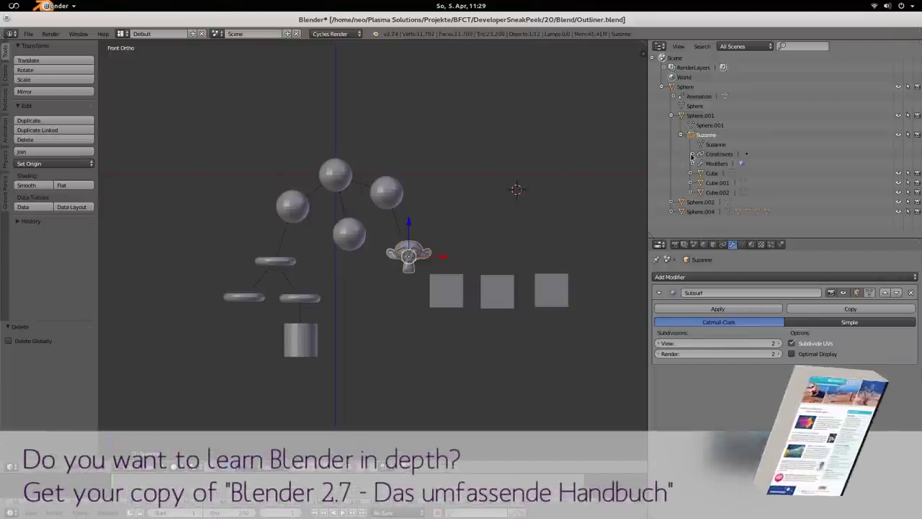
left_click(690, 163)
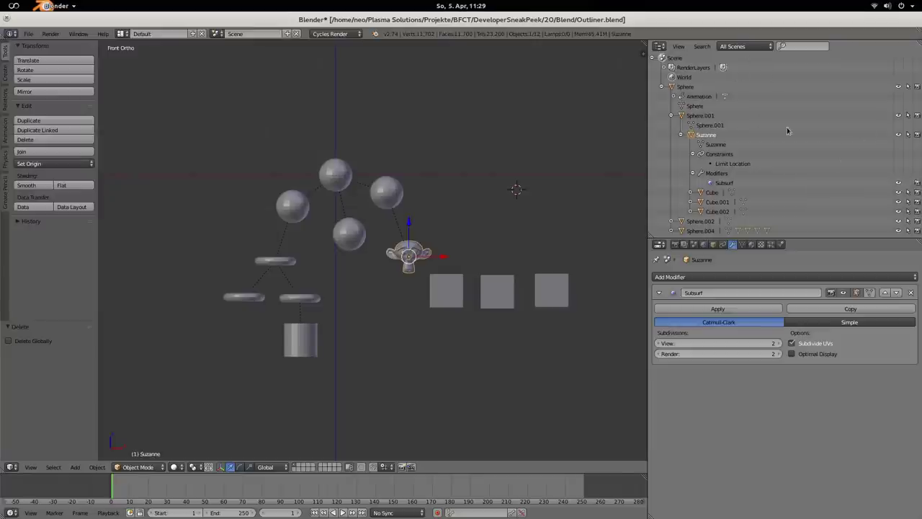
Step: Collapse Suzanne's modifiers in the Outliner and show the Limit Location constraint settings
right_click(722, 185)
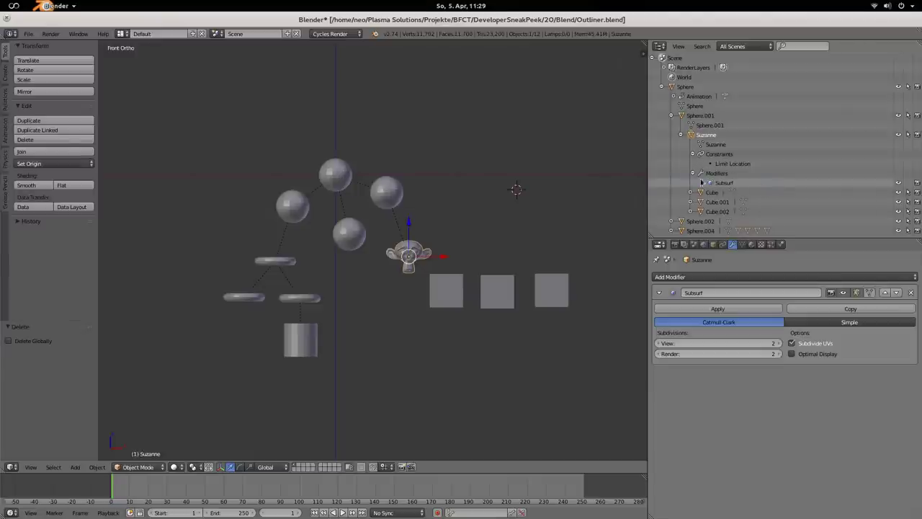
left_click(691, 173)
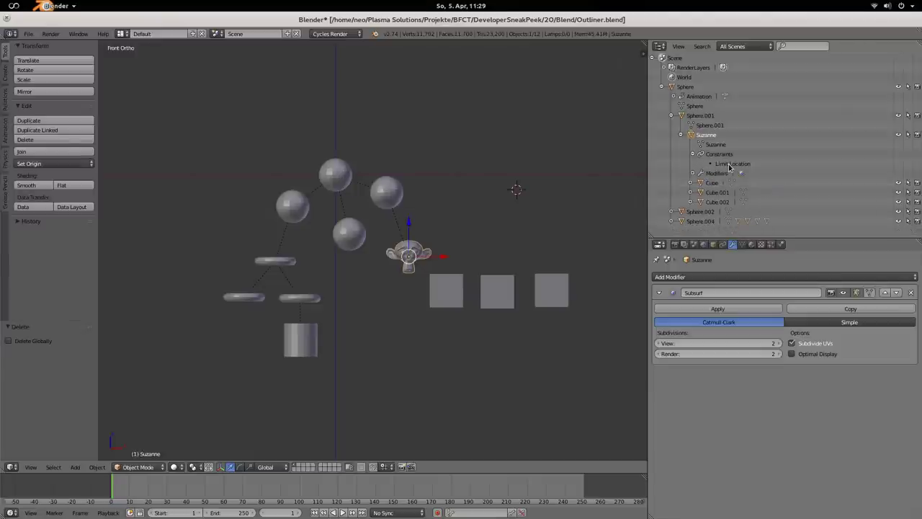
left_click(724, 245)
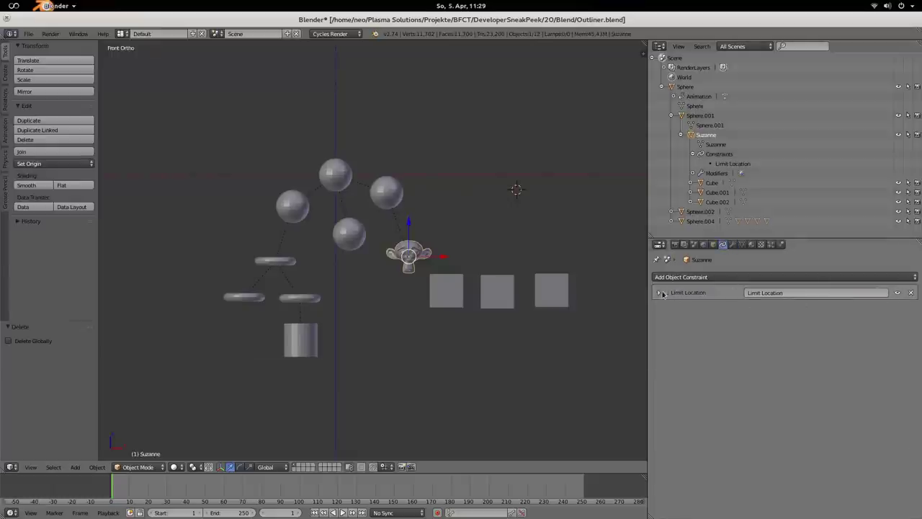
left_click(658, 292)
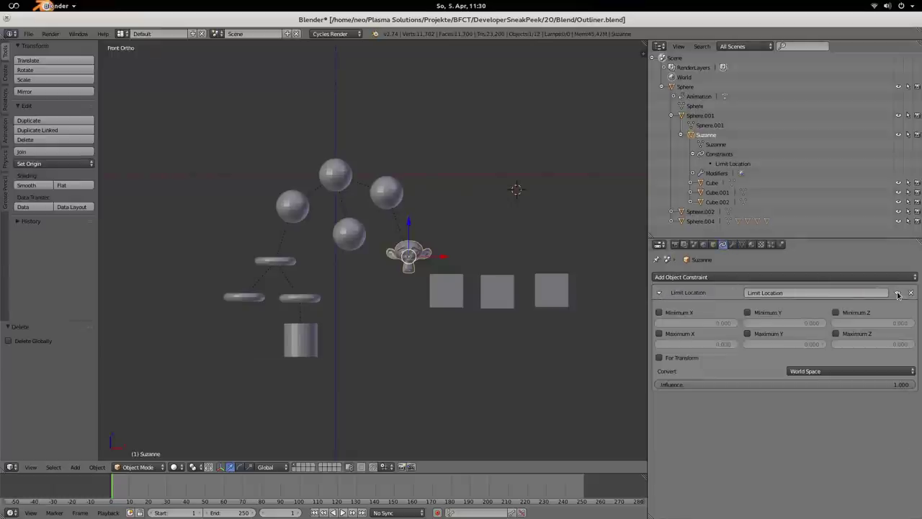
Step: Toggle Limit Location off and on from the Outliner context menu, leaving it enabled
right_click(728, 164)
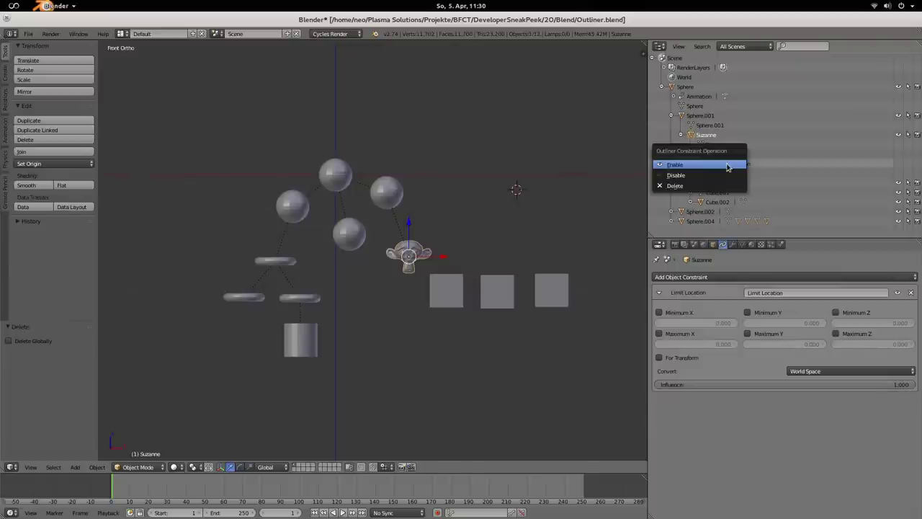
left_click(678, 167)
right_click(735, 165)
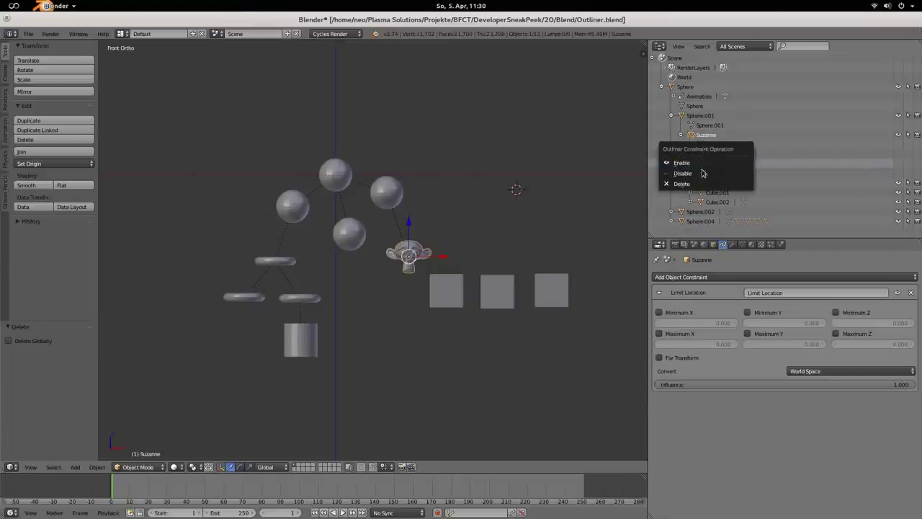
left_click(698, 173)
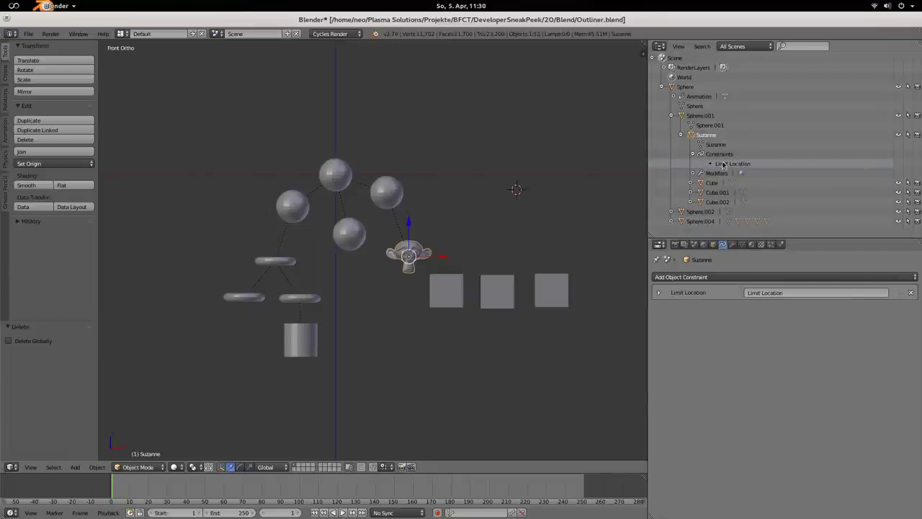
right_click(724, 165)
left_click(677, 153)
right_click(724, 168)
left_click(706, 164)
right_click(713, 166)
left_click(701, 155)
Step: Collapse the Outliner tree, switch it to Orphan Data, and select the middle cube
left_click(682, 135)
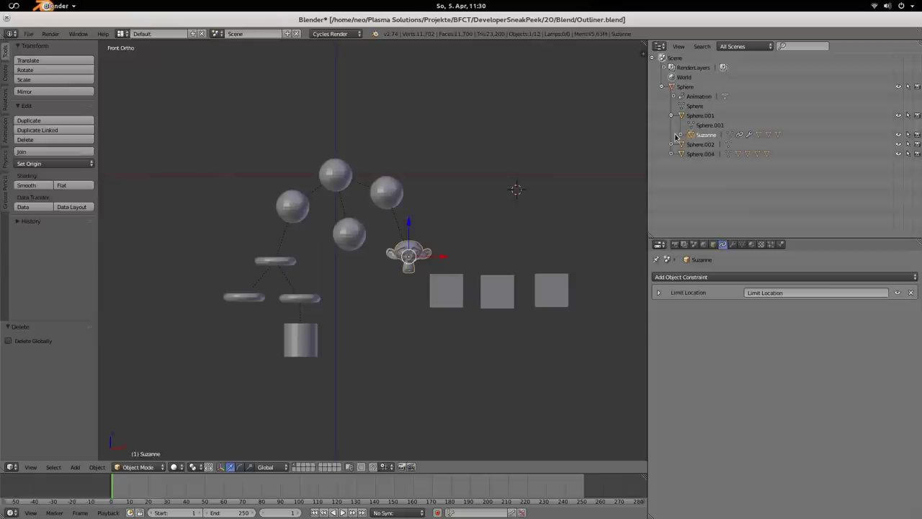
left_click(672, 115)
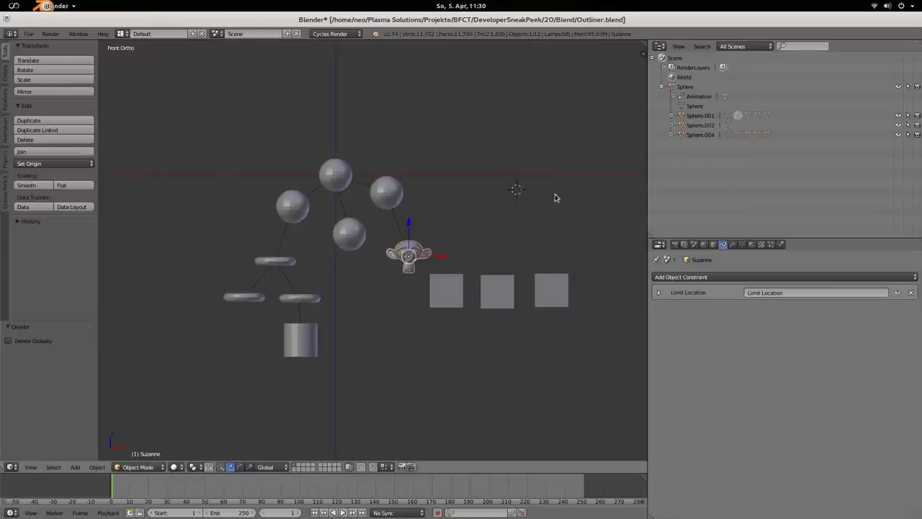
left_click(742, 46)
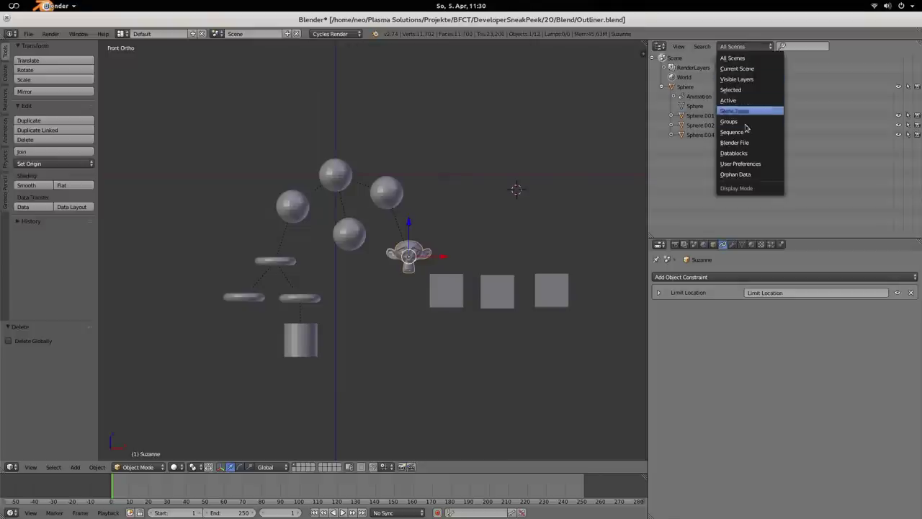
left_click(737, 176)
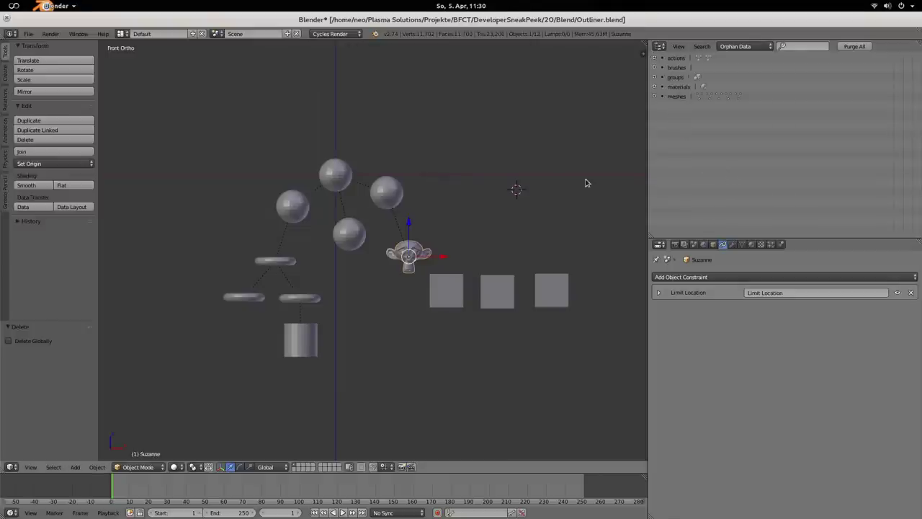
right_click(343, 175)
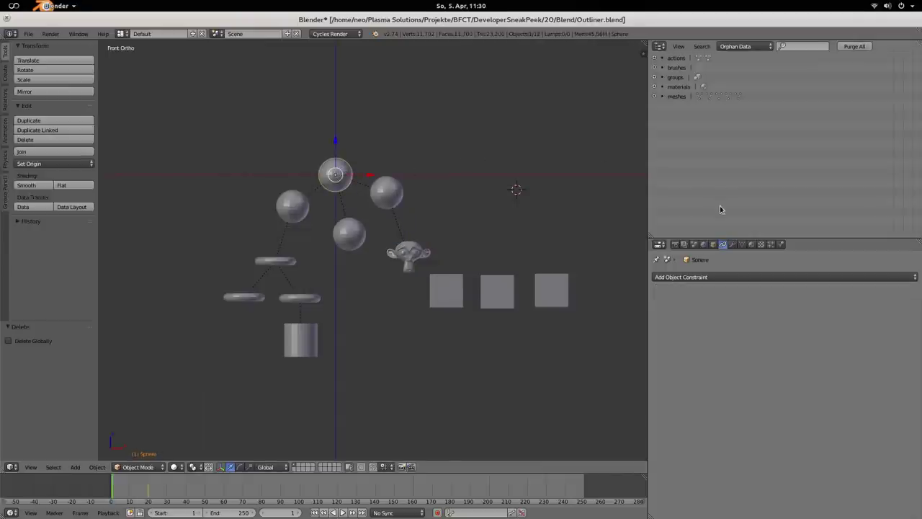
right_click(494, 294)
Step: Create a material named myMat on the middle cube, then unlink it
left_click(752, 246)
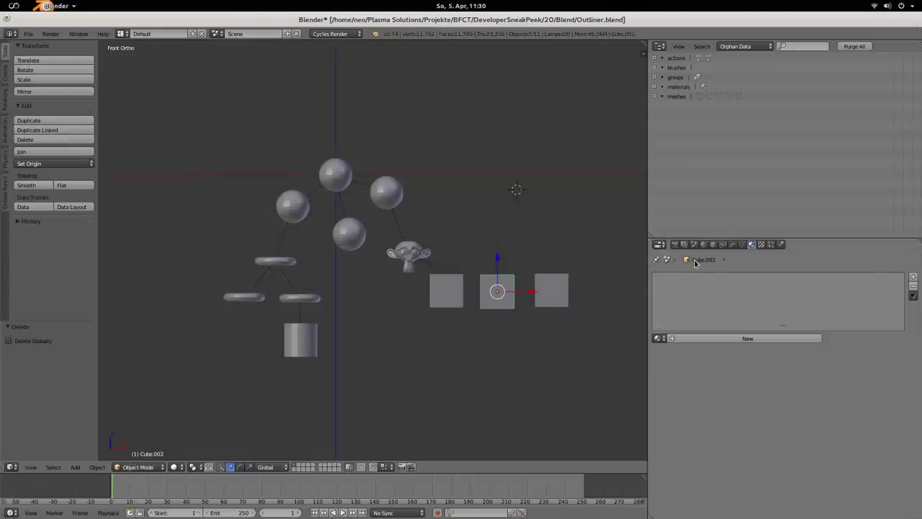
left_click(748, 338)
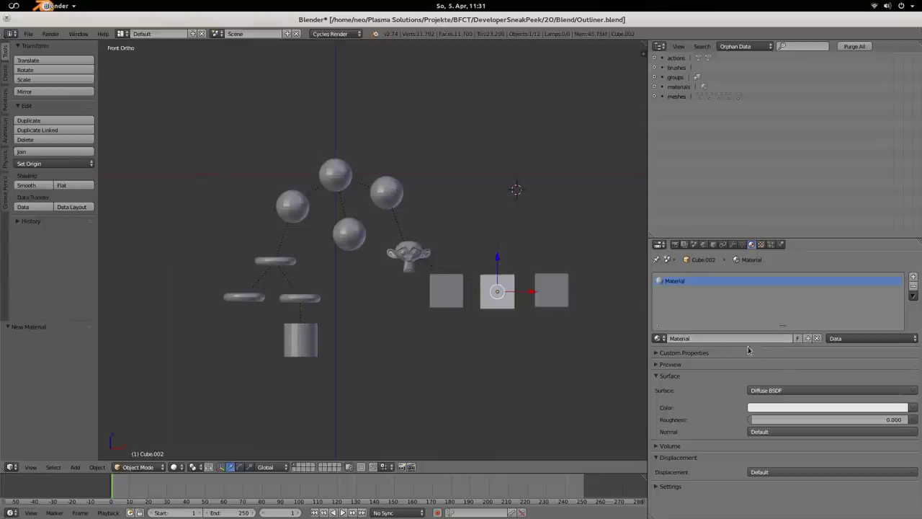
left_click(727, 337)
type("myMat")
key("Return")
left_click(816, 339)
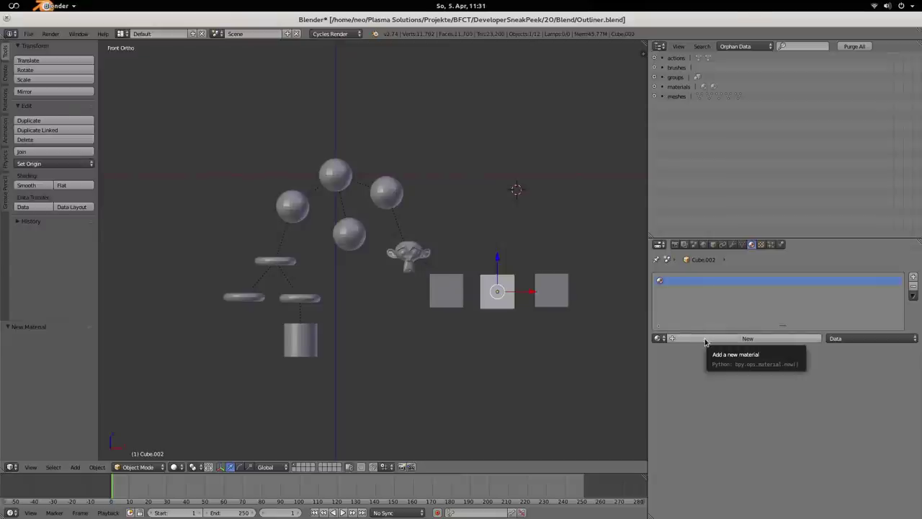
Step: Add another new material, rename it MyMaterial2, and browse the existing materials
left_click(705, 339)
left_click(708, 339)
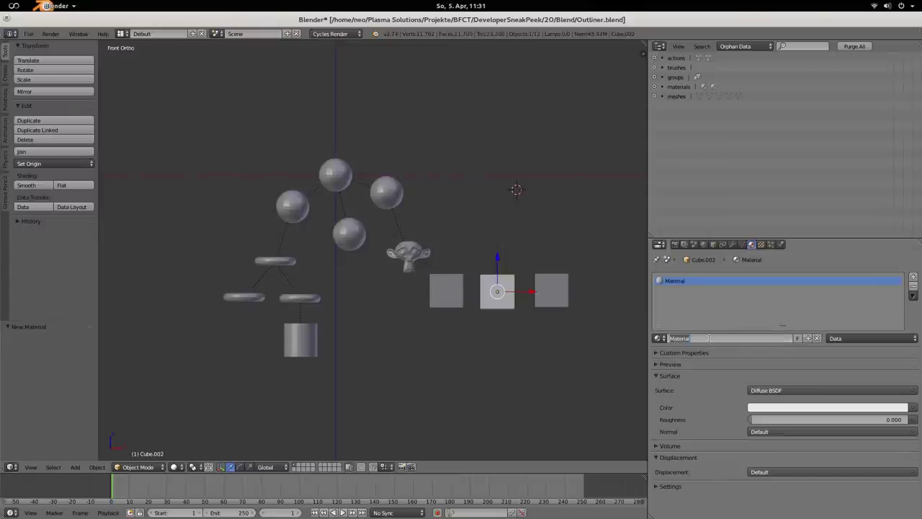
key("BackSpace")
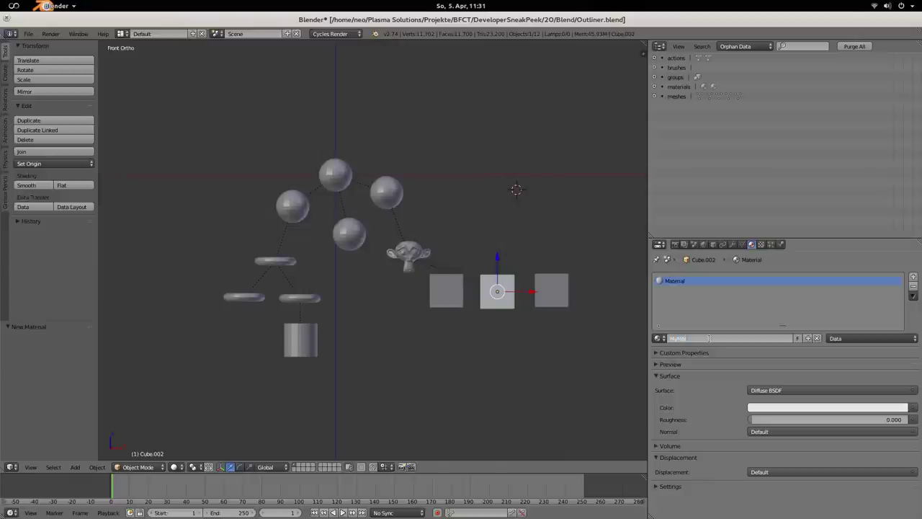
type("MyMaterial2")
key("Return")
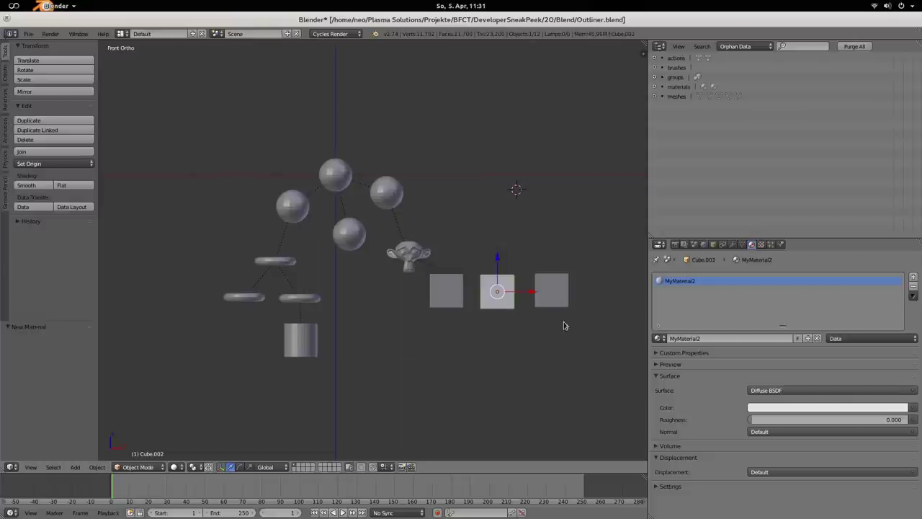
left_click(658, 338)
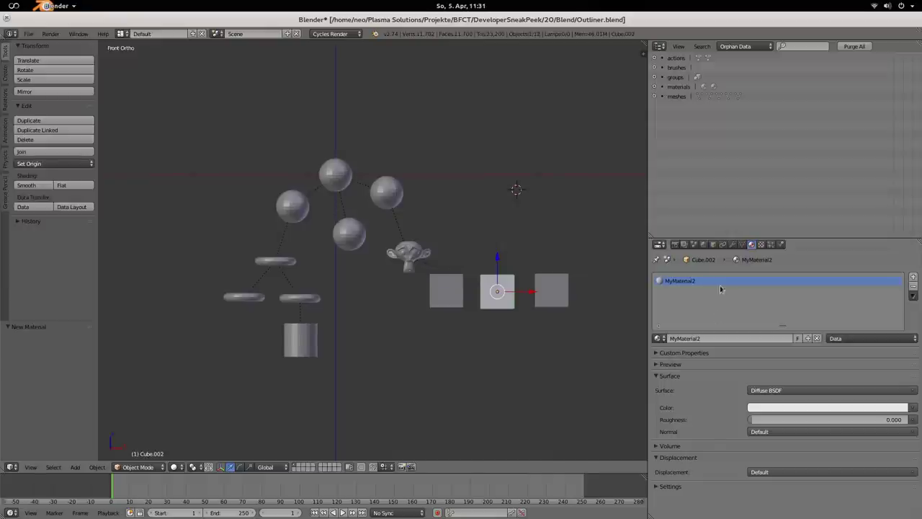
Step: Select the top sphere, split the 3D view, and make the upper area a Dope Sheet
right_click(334, 176)
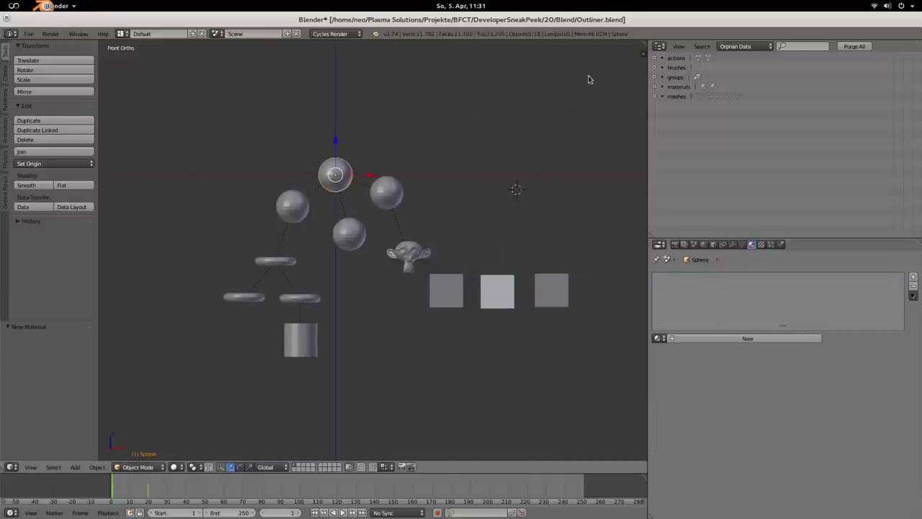
left_click_drag(643, 43, 622, 242)
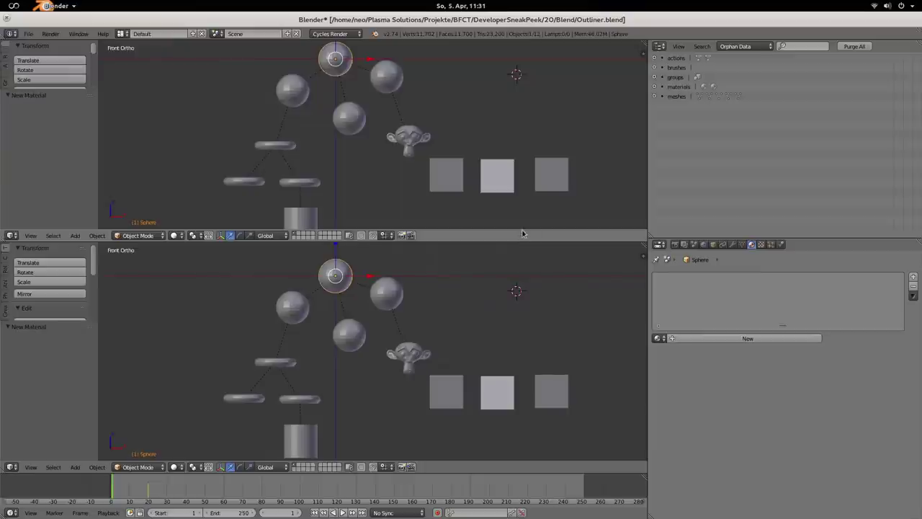
left_click(12, 236)
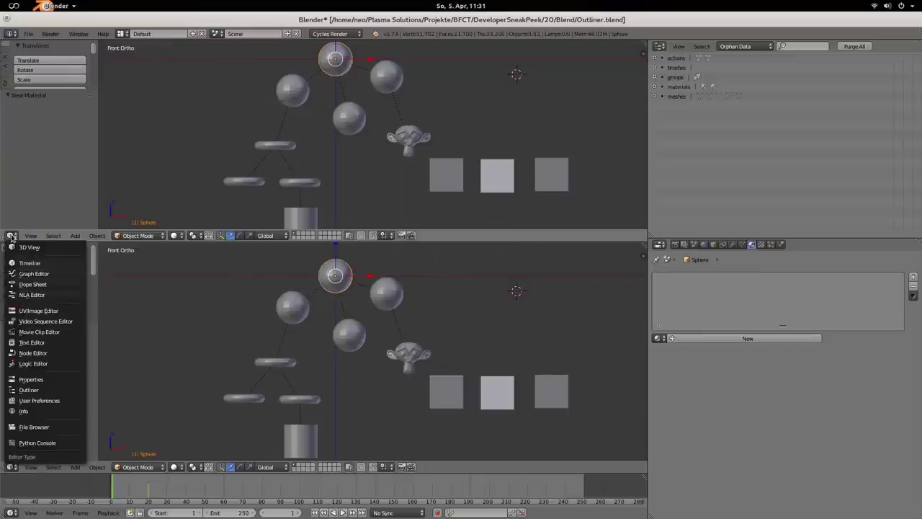
left_click(26, 295)
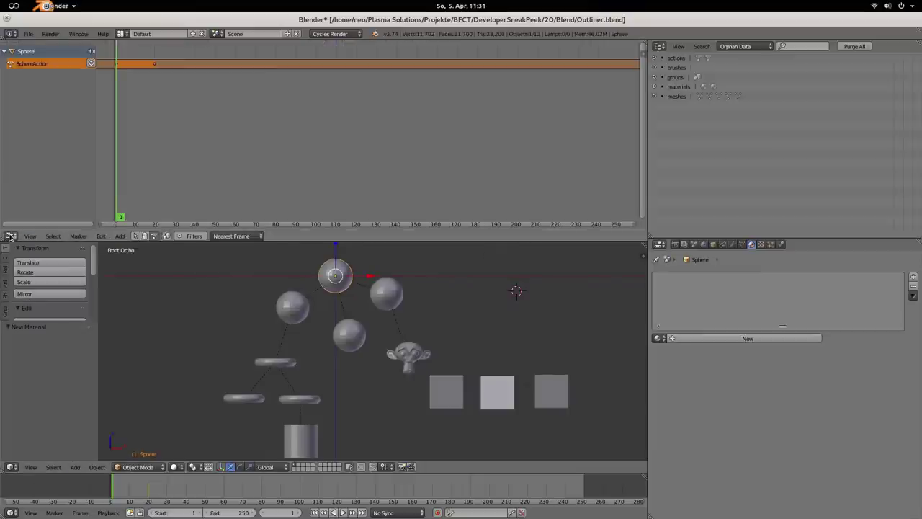
left_click(11, 236)
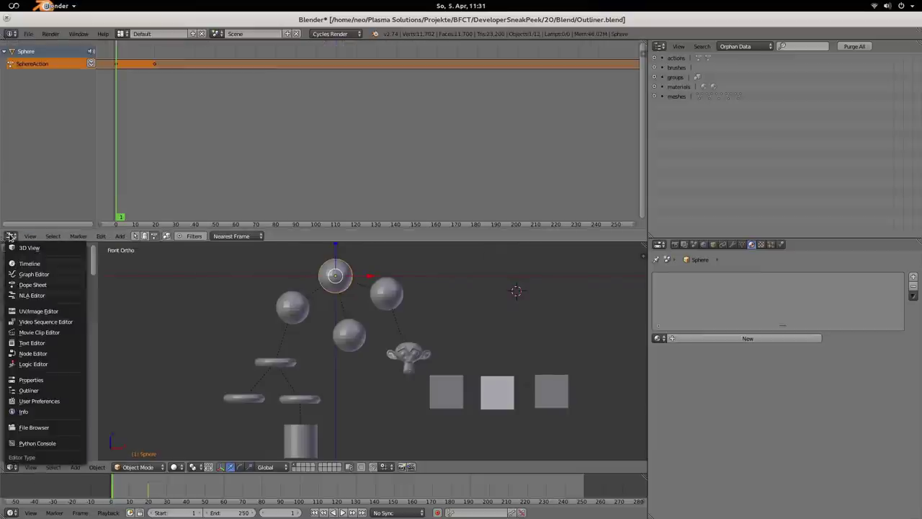
left_click(32, 284)
Step: Set the Dope Sheet mode to Action Editor, displaying SphereAction
left_click(171, 236)
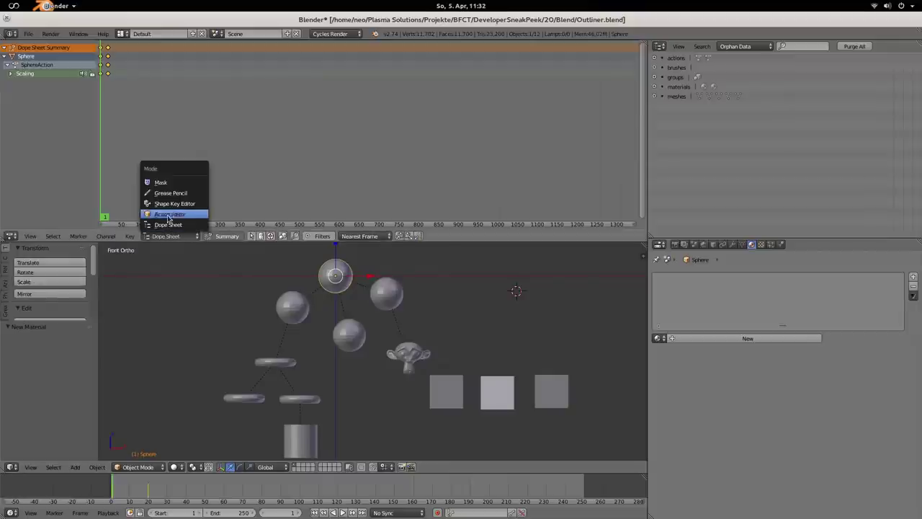
left_click(180, 204)
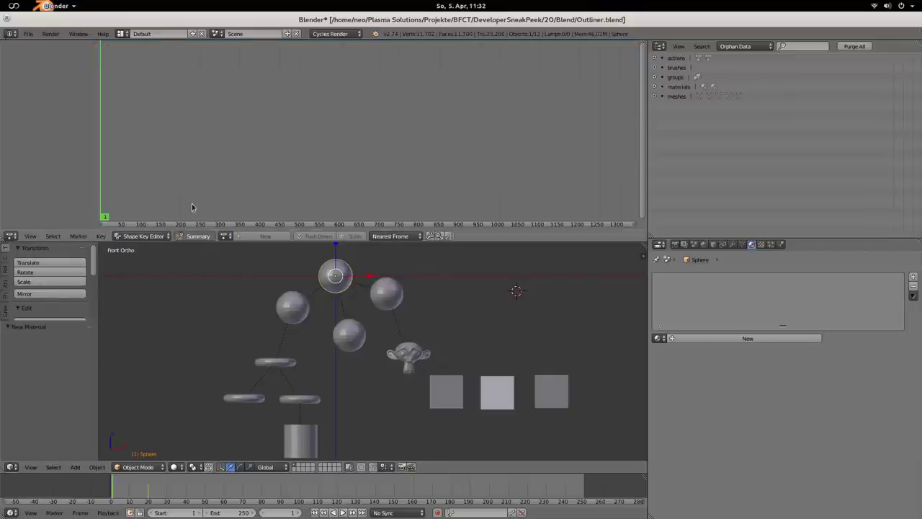
left_click(157, 235)
left_click(141, 214)
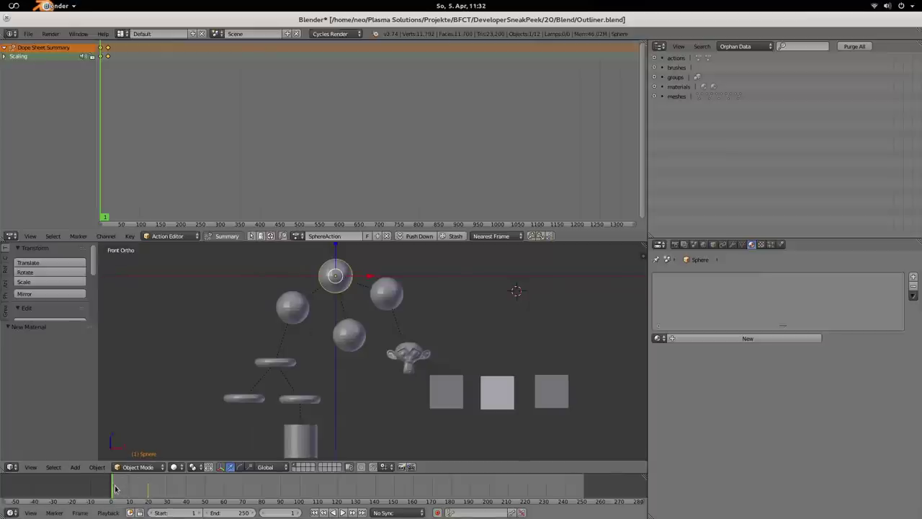
Step: Scrub the timeline between frames 1 and 20, then assign RotationAction and preview it
mouse_move(116, 491)
left_mouse_down()
mouse_move(137, 492)
mouse_move(112, 492)
left_mouse_up()
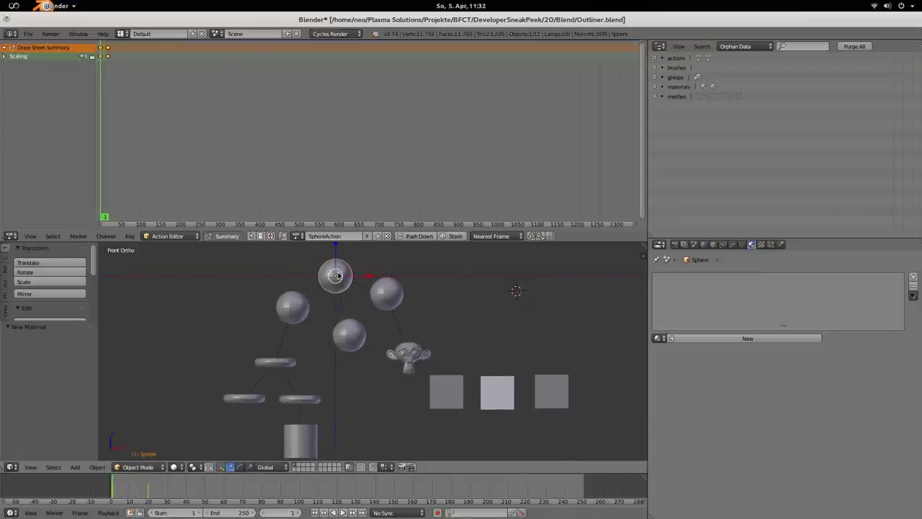
left_click(147, 492)
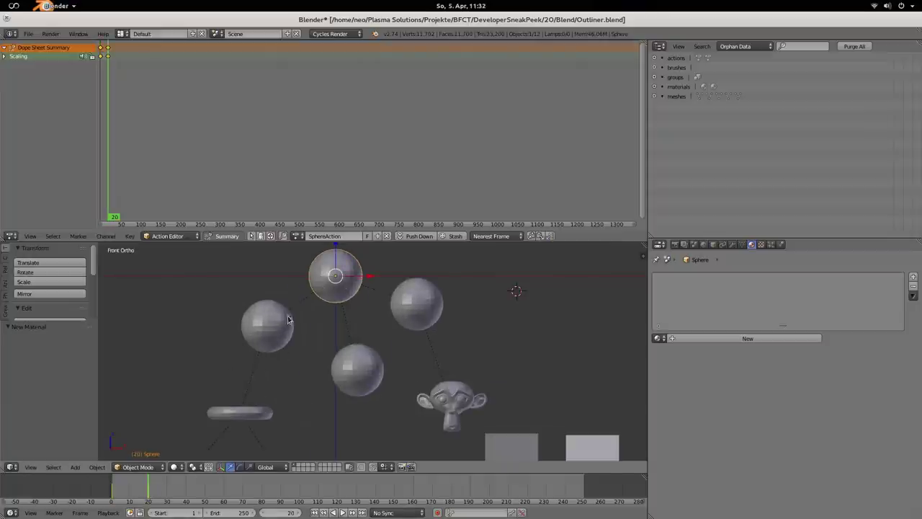
left_click(112, 492)
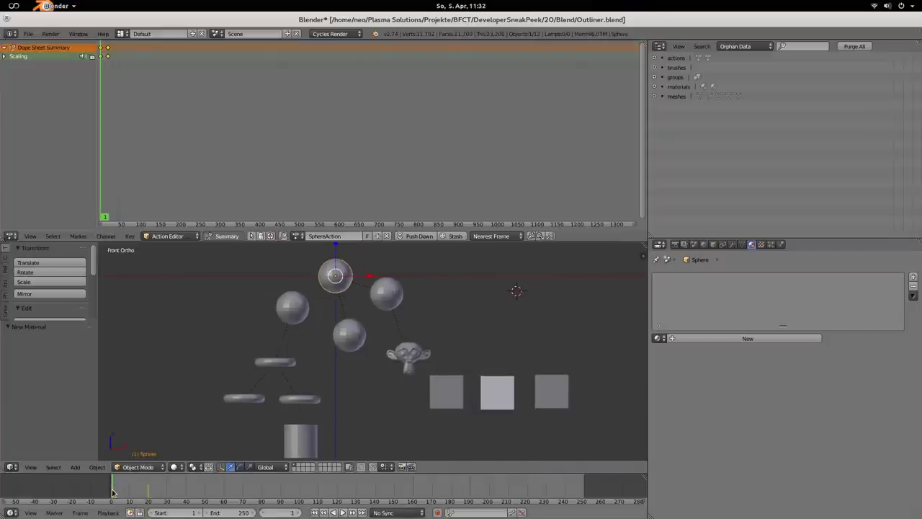
left_click(297, 237)
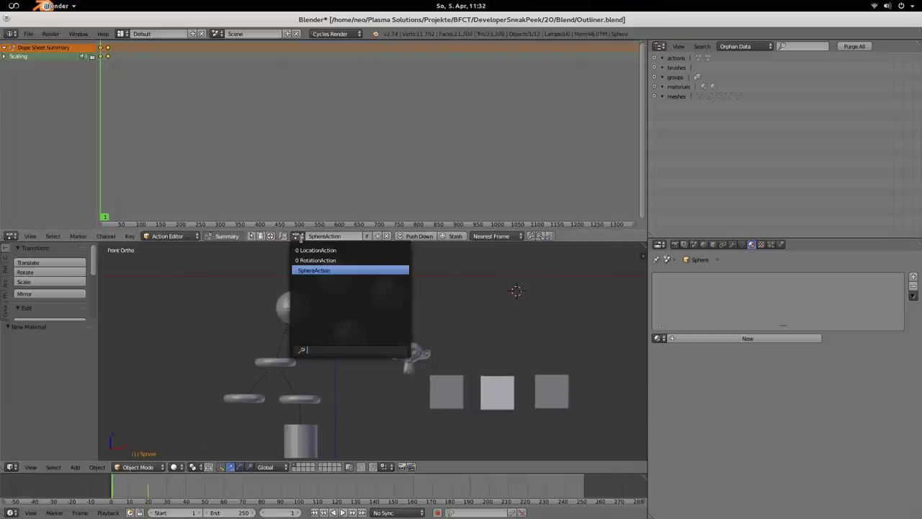
left_click(328, 259)
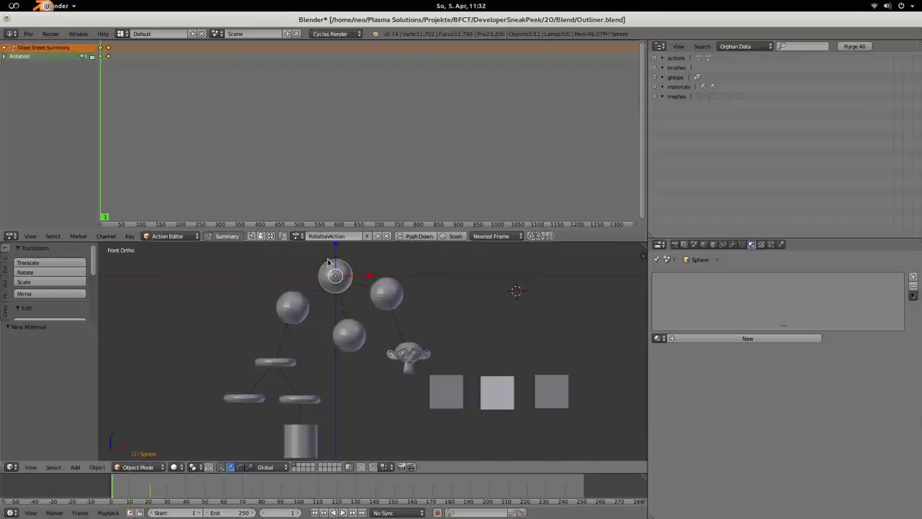
mouse_move(119, 491)
left_mouse_down()
mouse_move(149, 490)
mouse_move(113, 491)
left_mouse_up()
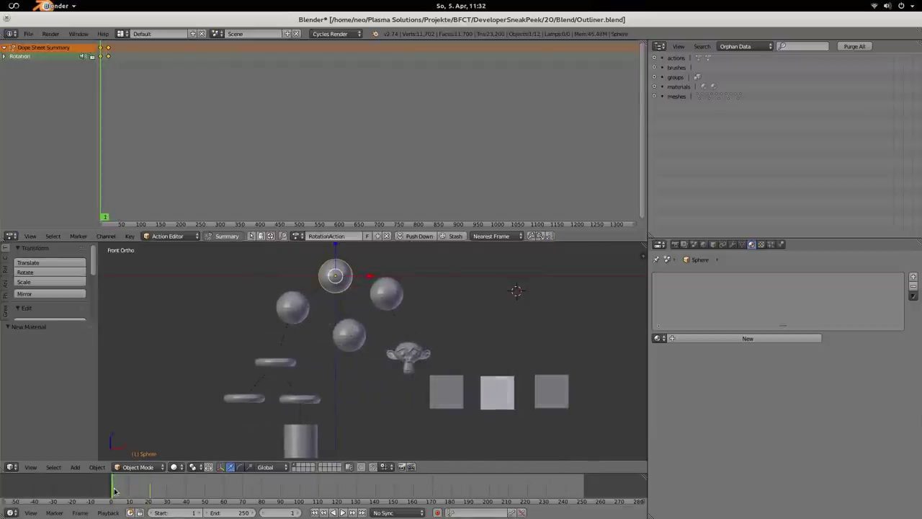
Step: Switch the sphere's action to LocationAction, SphereAction, then RotationAction, scrubbing in between
left_click(298, 235)
left_click(315, 250)
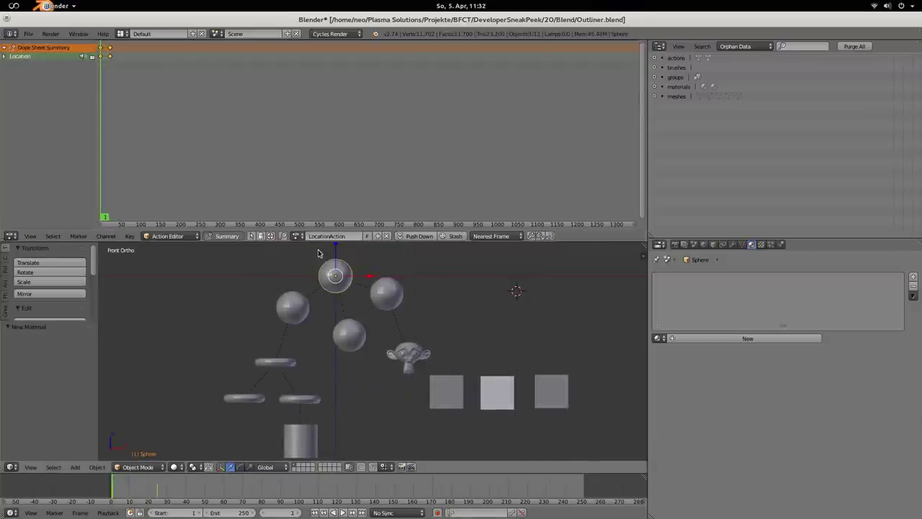
left_click(298, 236)
left_click(312, 271)
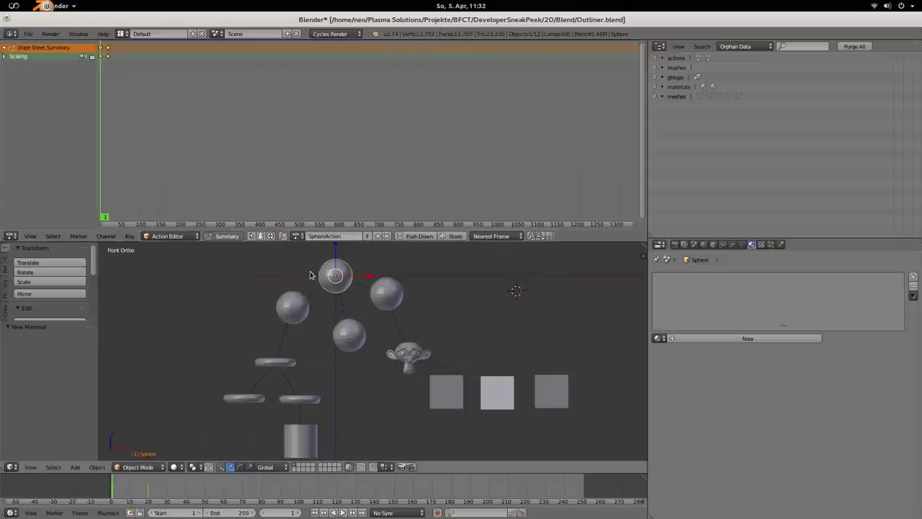
left_click_drag(141, 486, 147, 483)
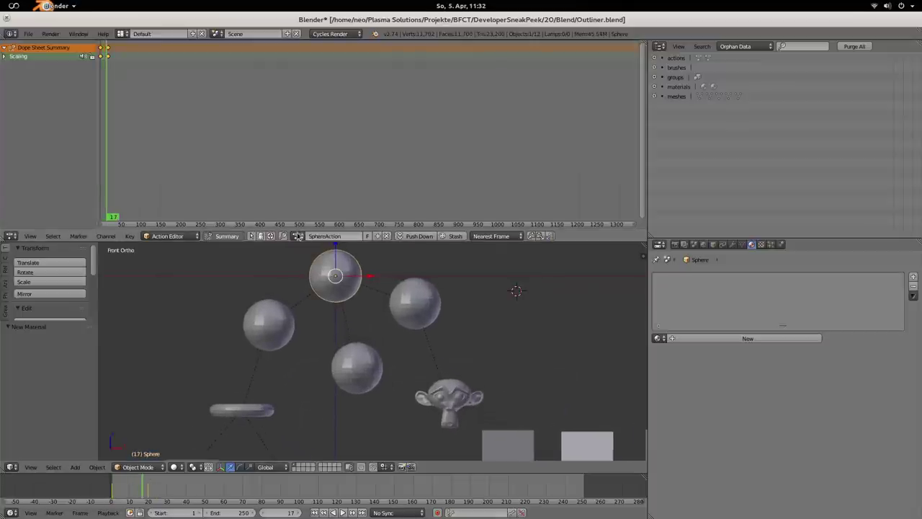
left_click(297, 235)
left_click(313, 260)
left_click(130, 497)
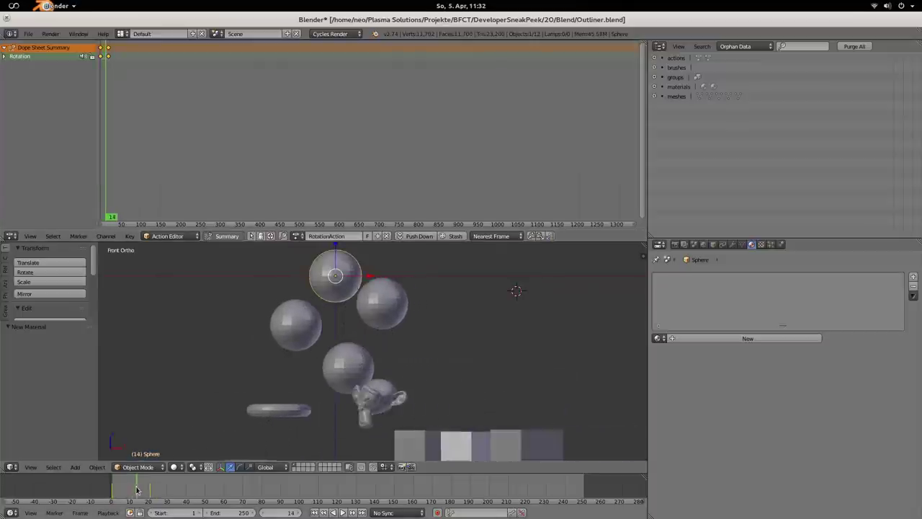
Step: Assign LocationAction again, move to frame 12, and enable Fake User on it
left_click(297, 236)
left_click(315, 250)
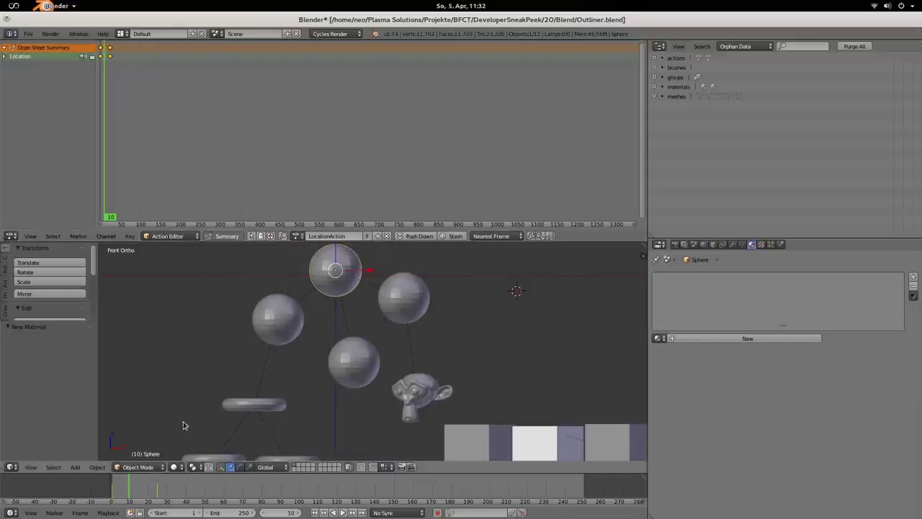
left_click_drag(130, 489, 114, 489)
left_click(298, 236)
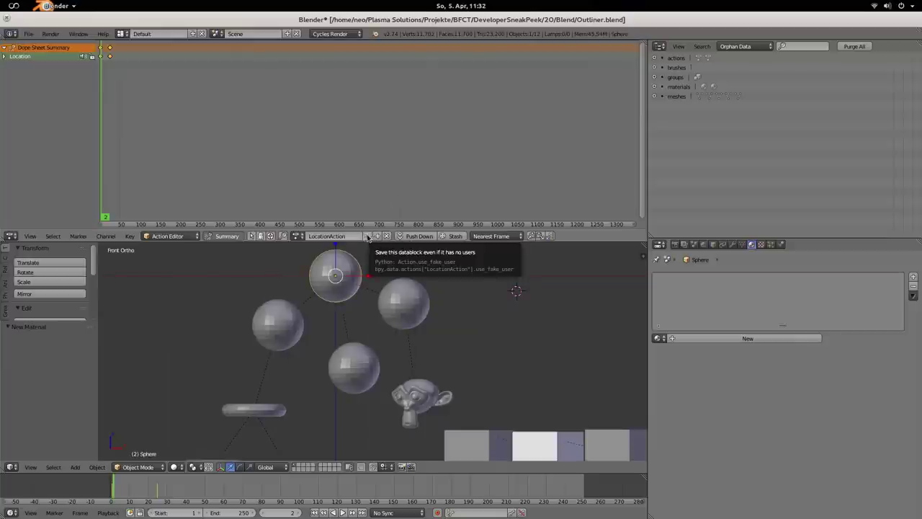
left_click(367, 237)
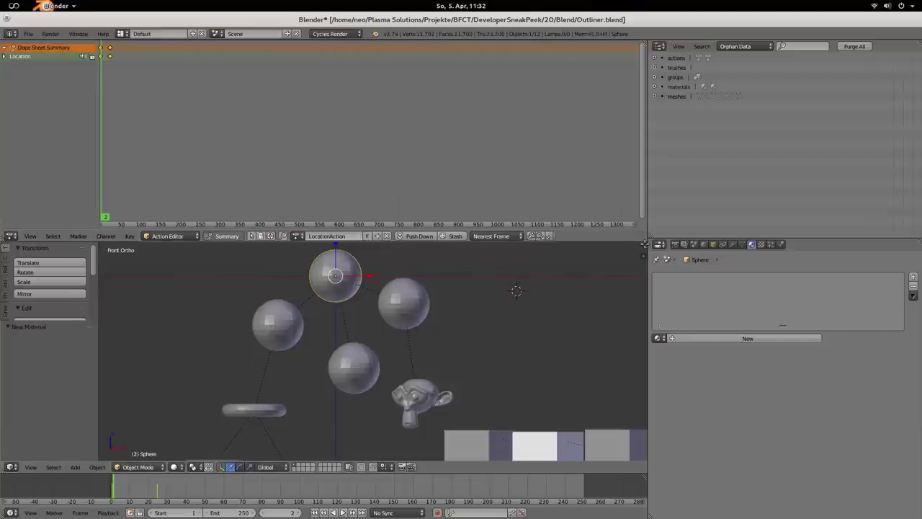
Step: Join the Dope Sheet into the 3D View, list orphaned actions and materials, and start Purge All
left_click_drag(645, 243, 637, 214)
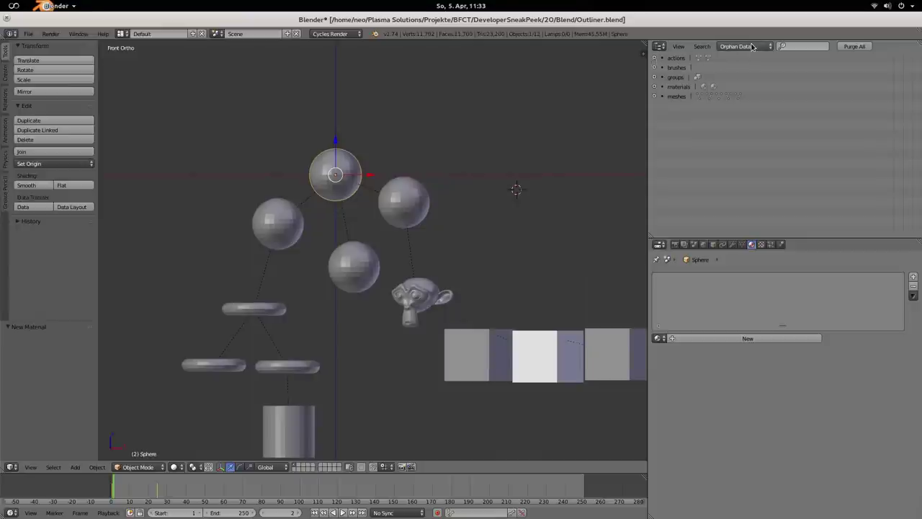
left_click(654, 57)
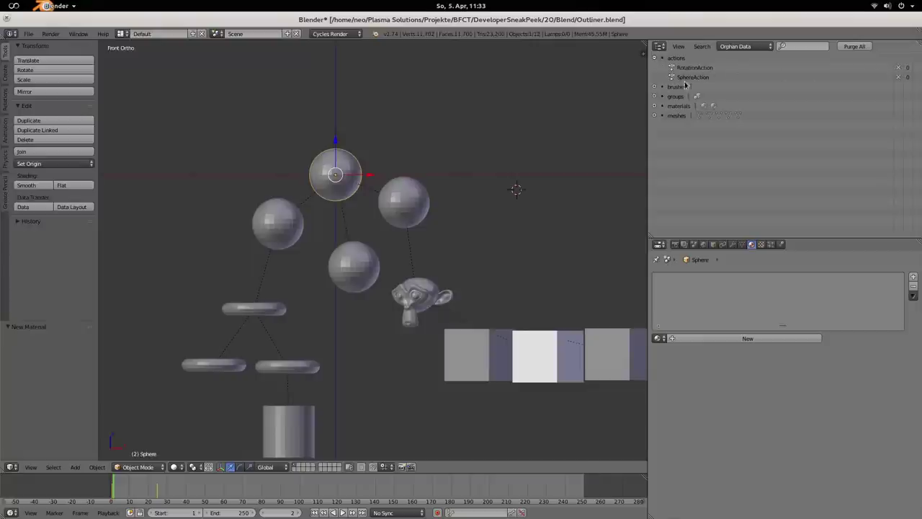
left_click(654, 106)
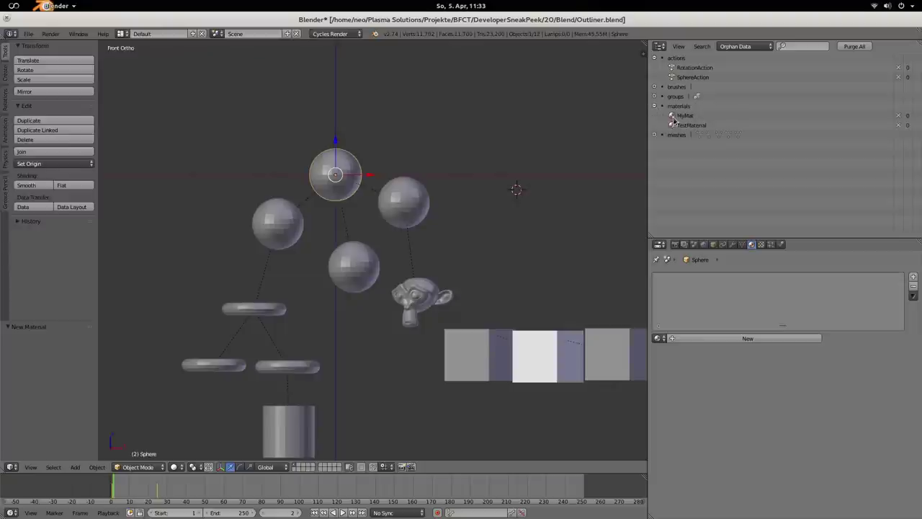
left_click(659, 338)
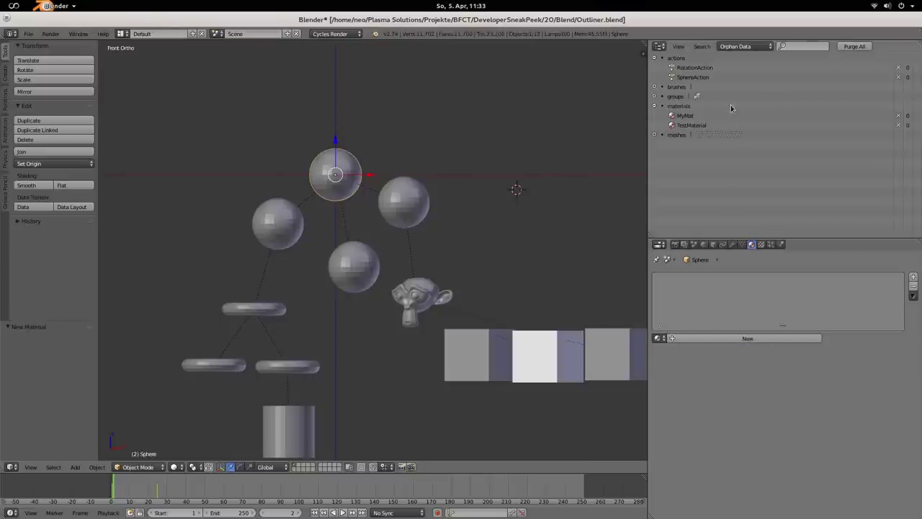
left_click(855, 47)
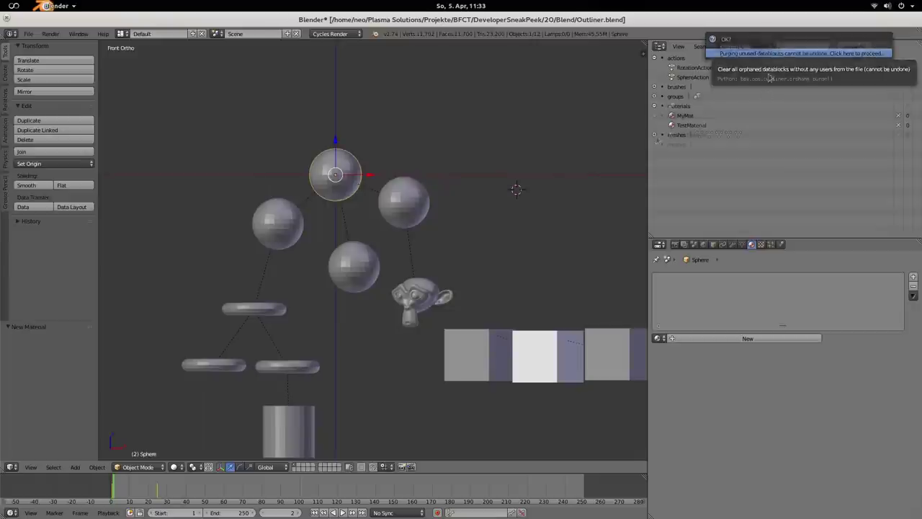
Step: Confirm the purge, then remove and restore fake users on brushes Add through Inflate/Deflate
left_click(777, 58)
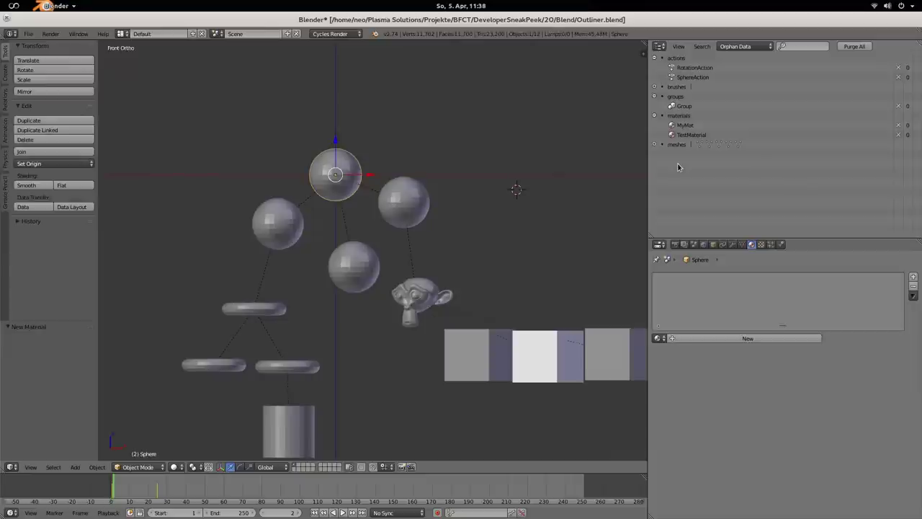
left_click(655, 87)
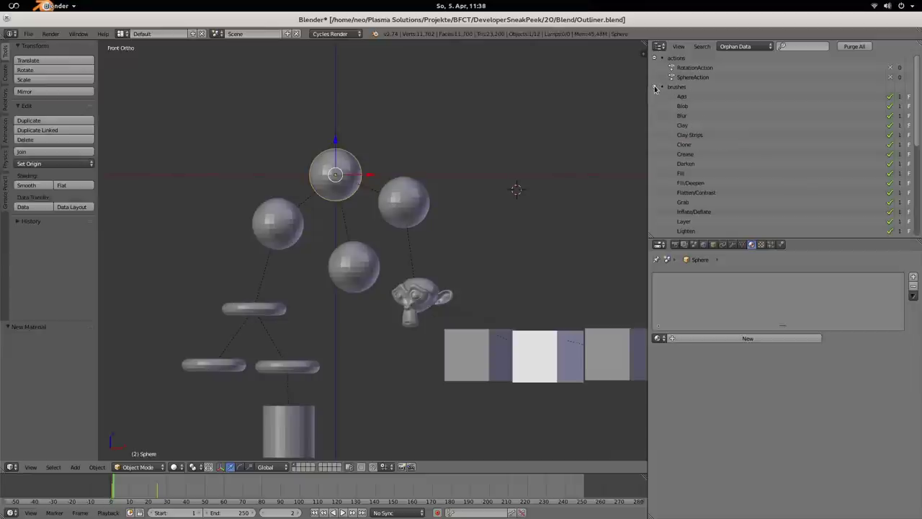
left_click_drag(890, 98, 891, 220)
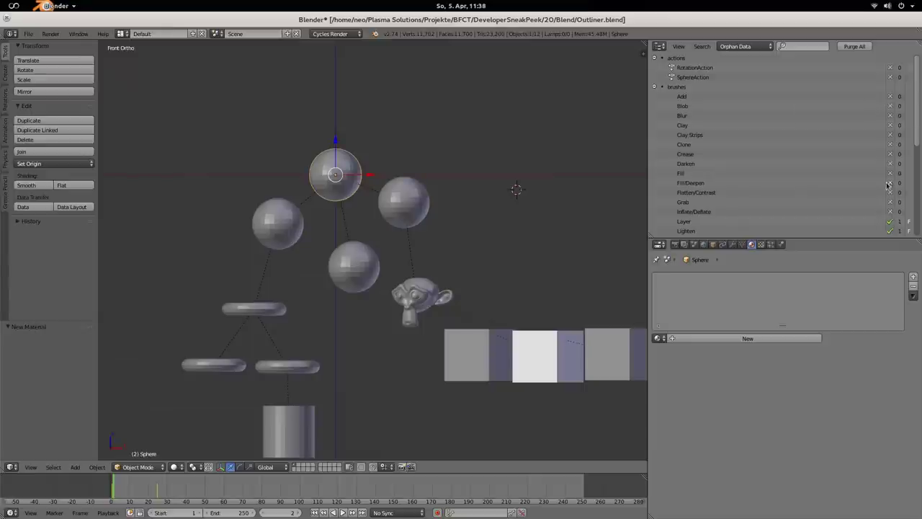
left_click_drag(890, 214, 891, 97)
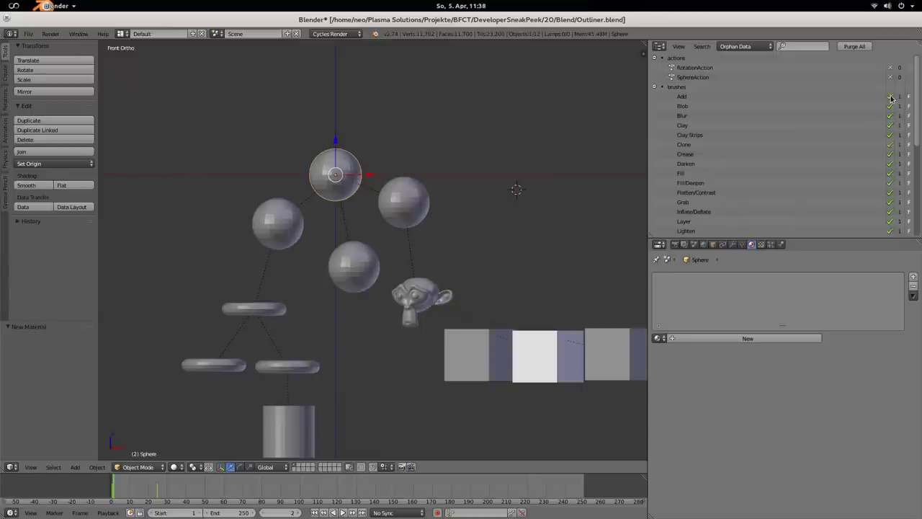
left_click(657, 87)
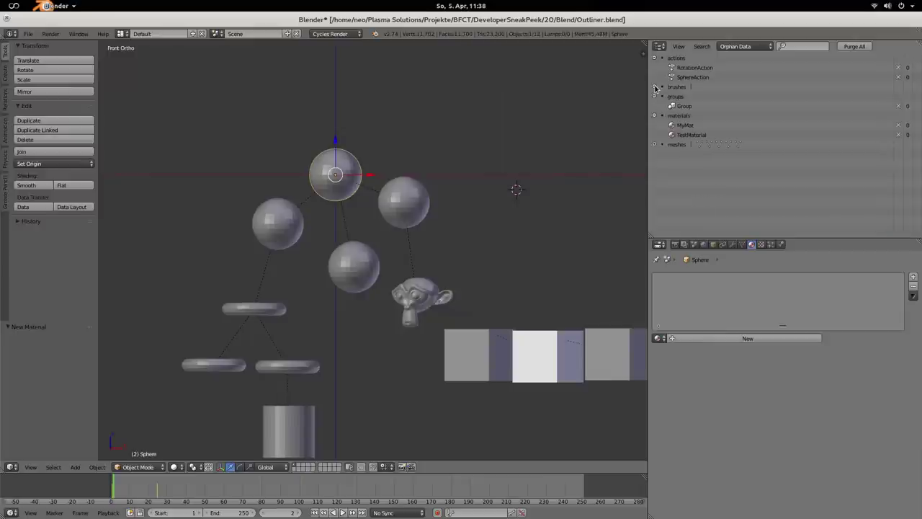
Step: Give RotationAction and SphereAction fake users, then open recent file 19_AO_DOF_Particles.blend
left_click(898, 67)
left_click(898, 78)
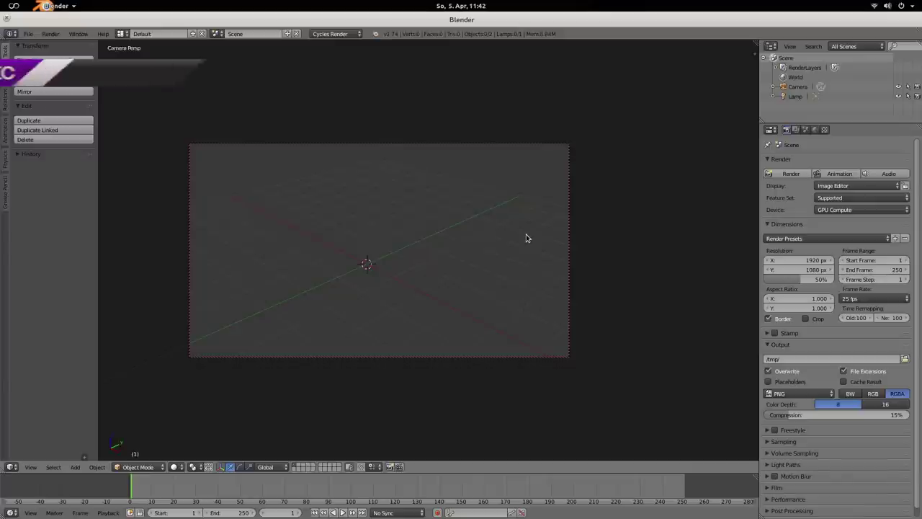
key("ctrl+shift+o")
left_click(530, 234)
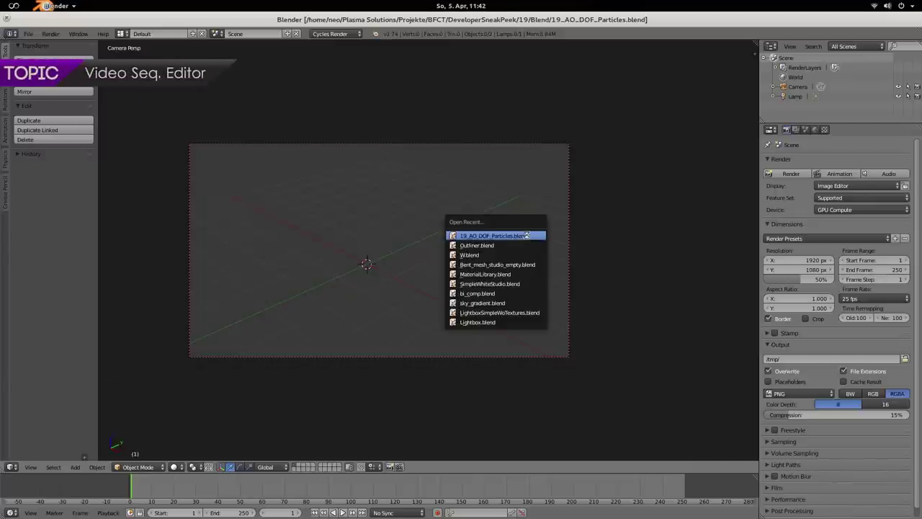
Step: Scrub the sequencer through 01:12+03, 02:57+22, 05:25+17 and 04:39+20, ending at 04:23+22
scroll(356, 371, "left", 10, "ctrl")
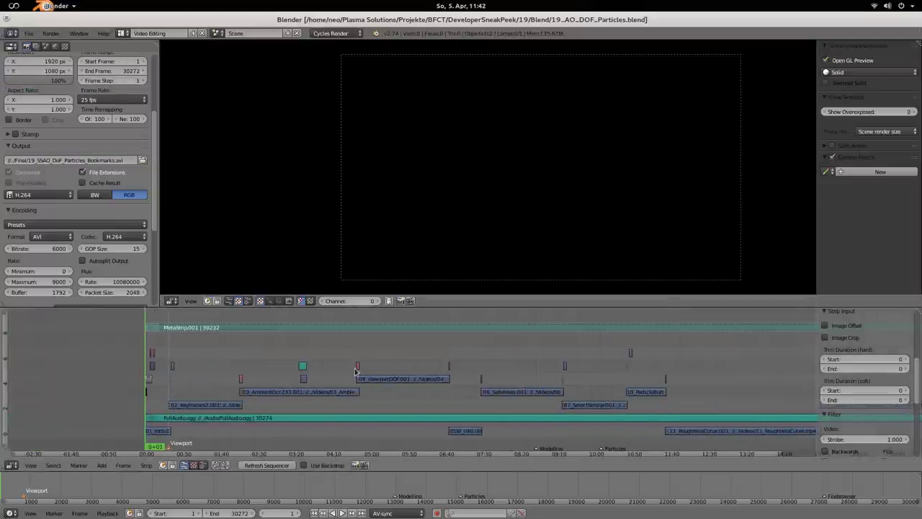
left_click(198, 388)
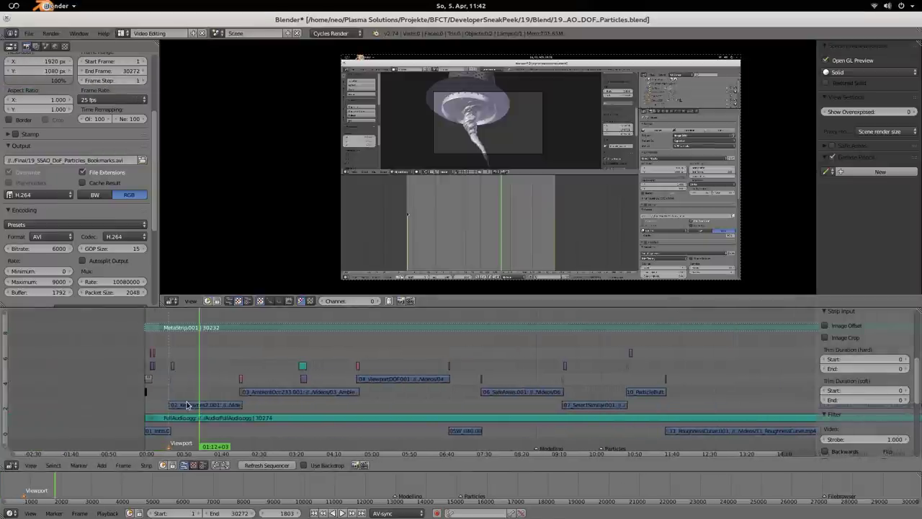
left_click(279, 382)
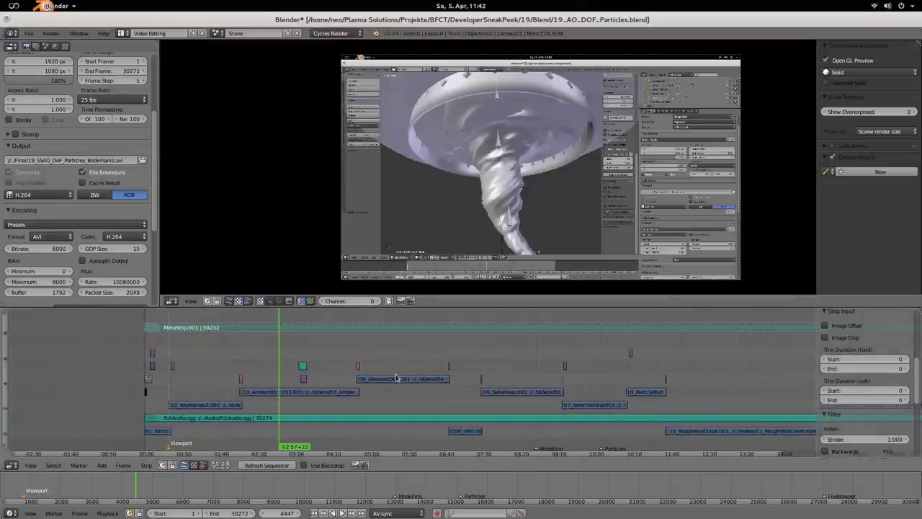
left_click(390, 368)
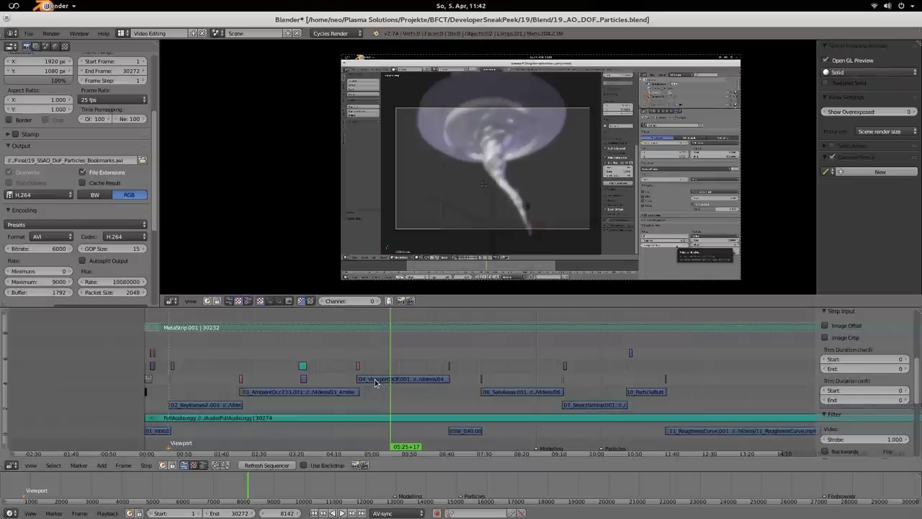
left_click_drag(375, 382, 422, 380)
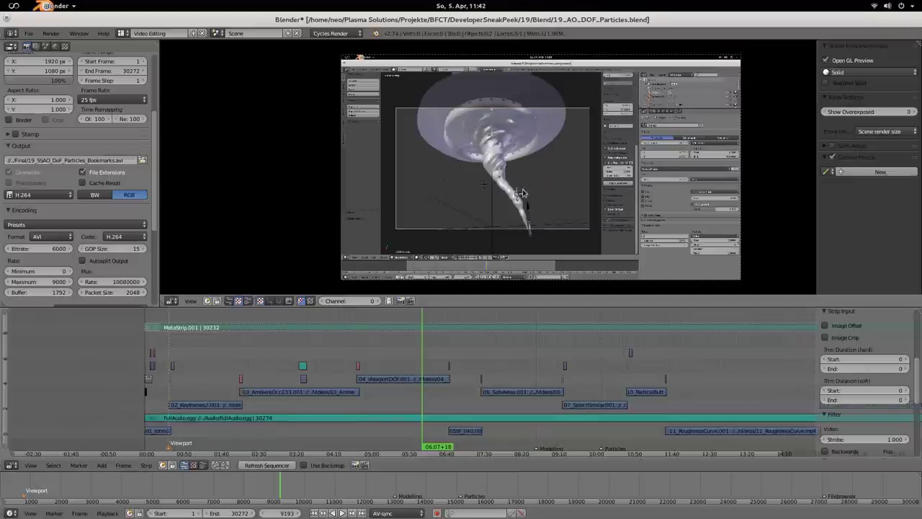
left_click(358, 351)
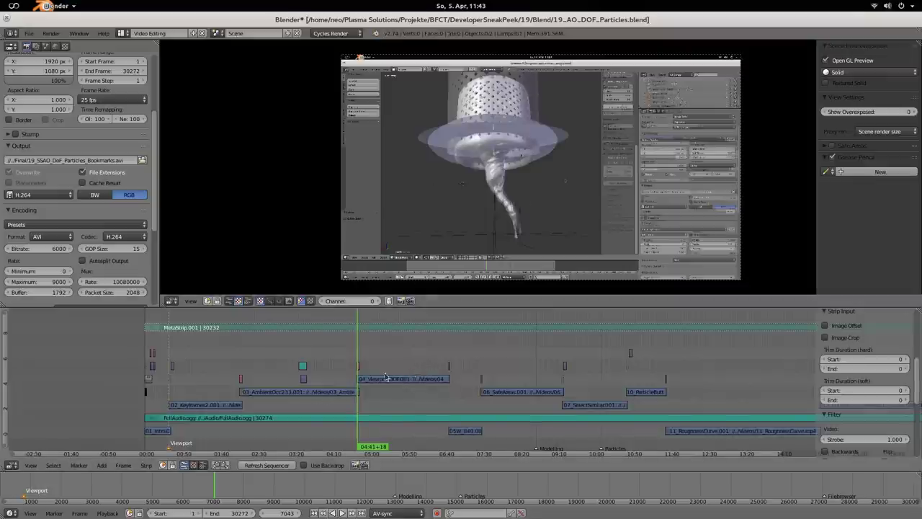
left_click(324, 395)
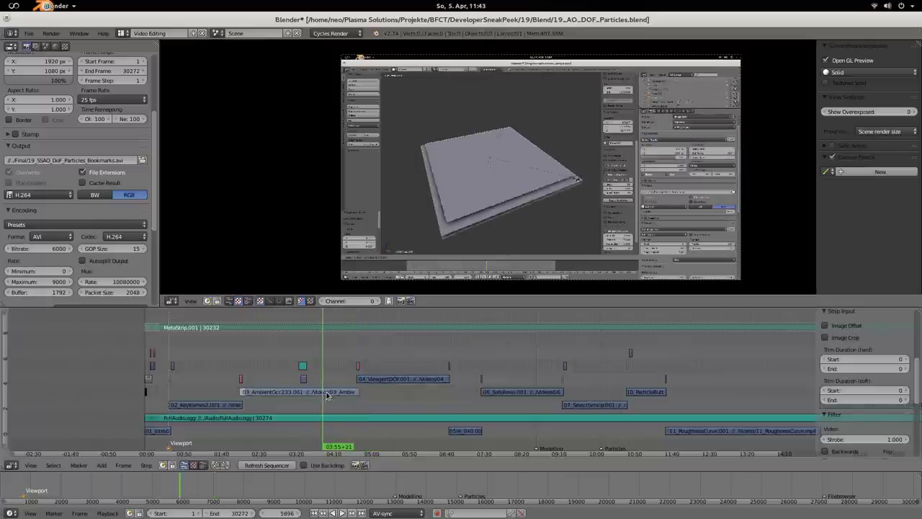
left_click_drag(331, 395, 358, 392)
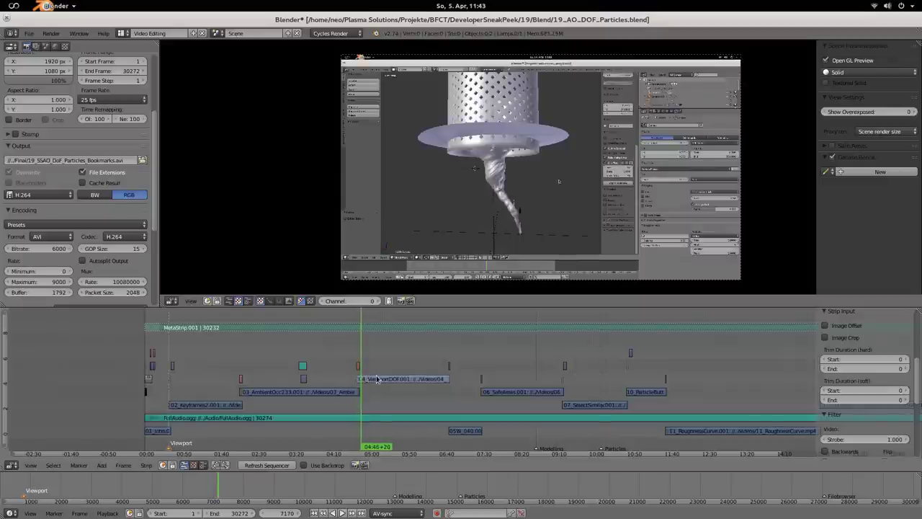
left_click_drag(376, 379, 403, 378)
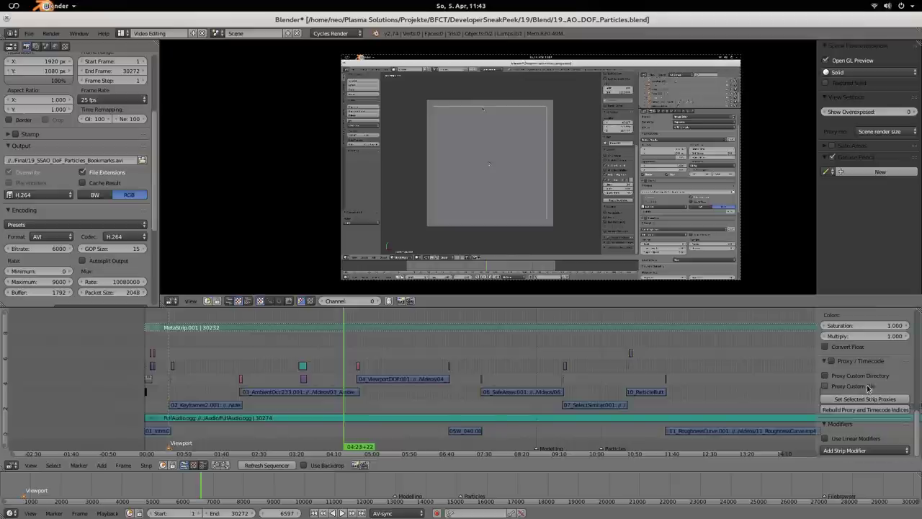
Step: Select the 04_ViewportDOF, 06_SafeAreas, 07_SelectSimilar and 10_ParticleBurst strips in turn
scroll(865, 389, "down", 5)
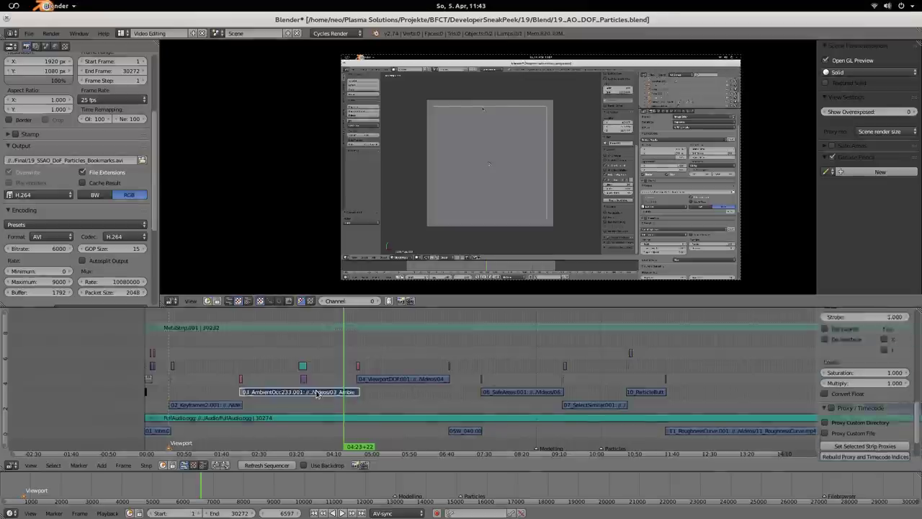
left_click(410, 380)
right_click(523, 395)
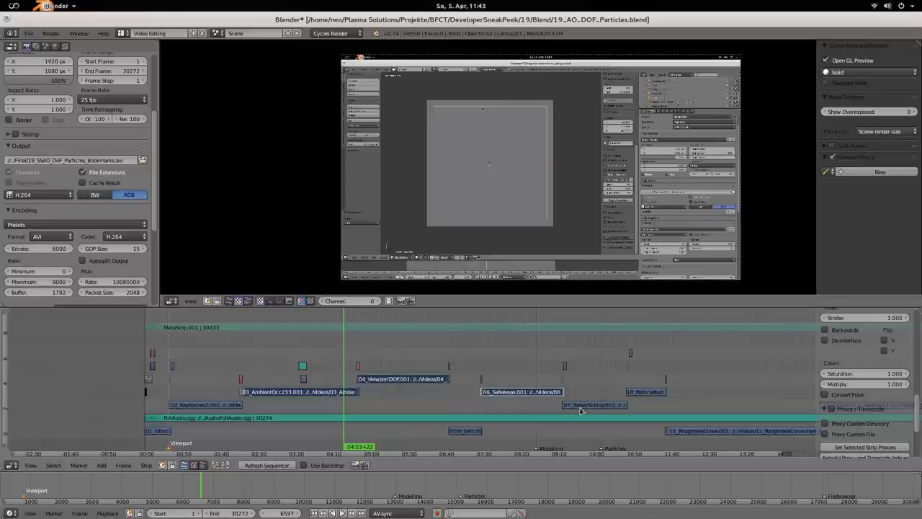
right_click(583, 405)
right_click(640, 393)
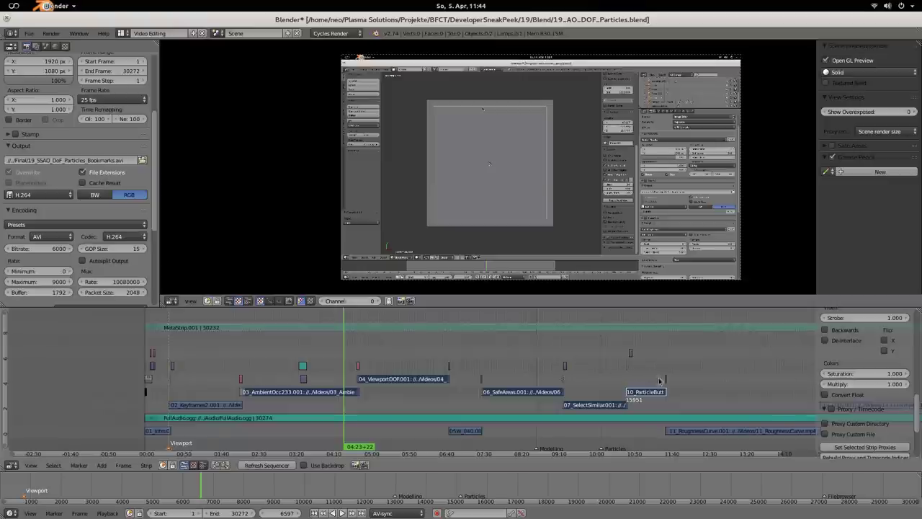
Step: Enable Proxy / Timecode on the 03_AmbientOcc233.001 strip
scroll(331, 392, "up", 3)
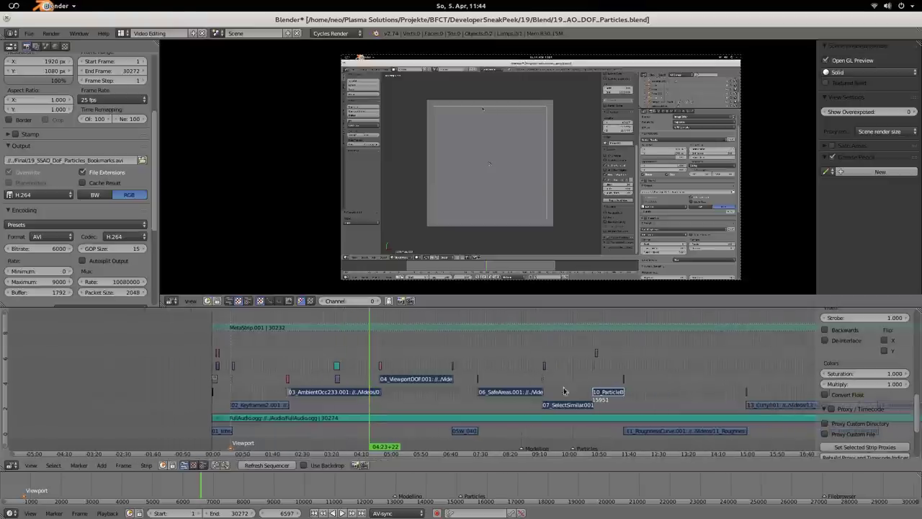
right_click(337, 393)
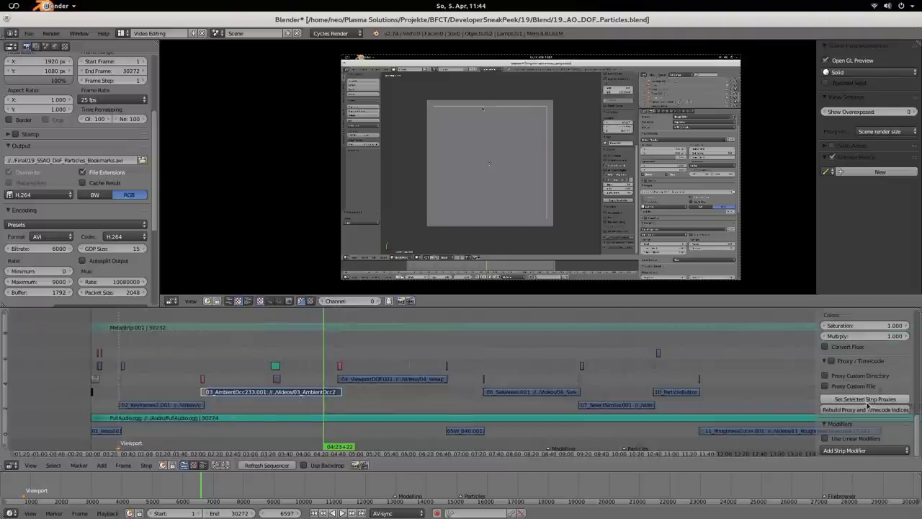
left_click(833, 361)
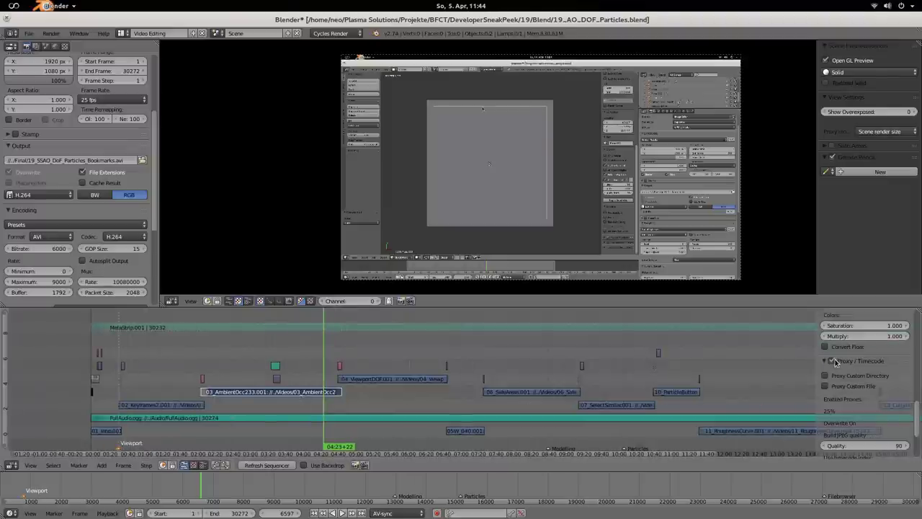
Step: Compare proxy settings of 04_ViewportDOF.001, 03_AmbientOcc233.001, 06_SafeAreas, 07_SelectSimilar and 10_ParticleButton
scroll(850, 380, "down", 2)
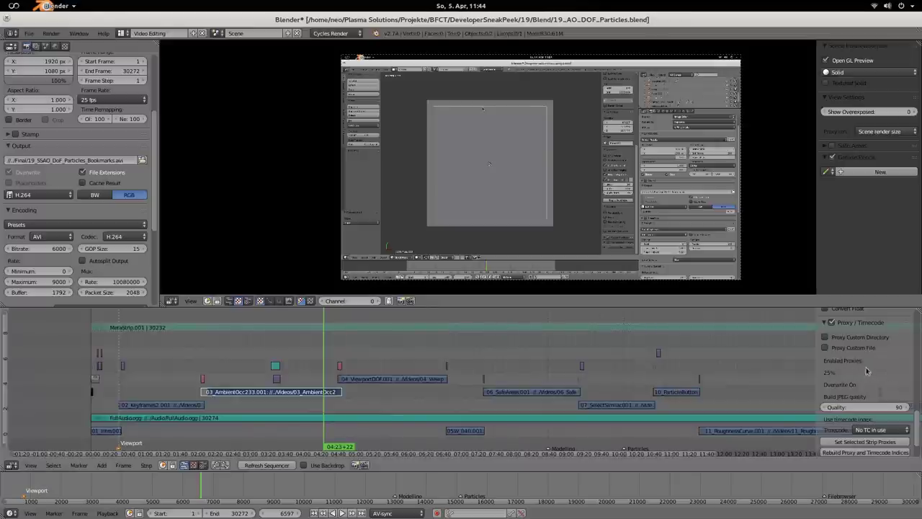
right_click(396, 379)
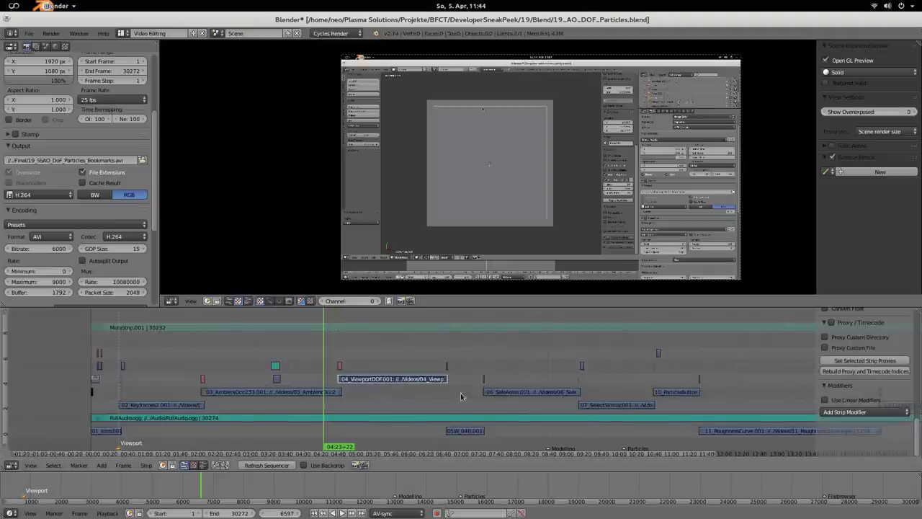
right_click(301, 392)
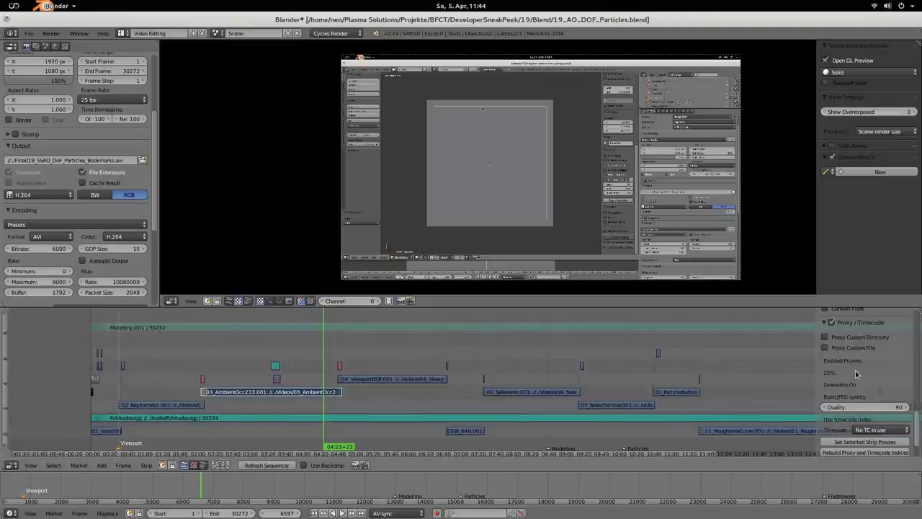
right_click(395, 380)
right_click(551, 395)
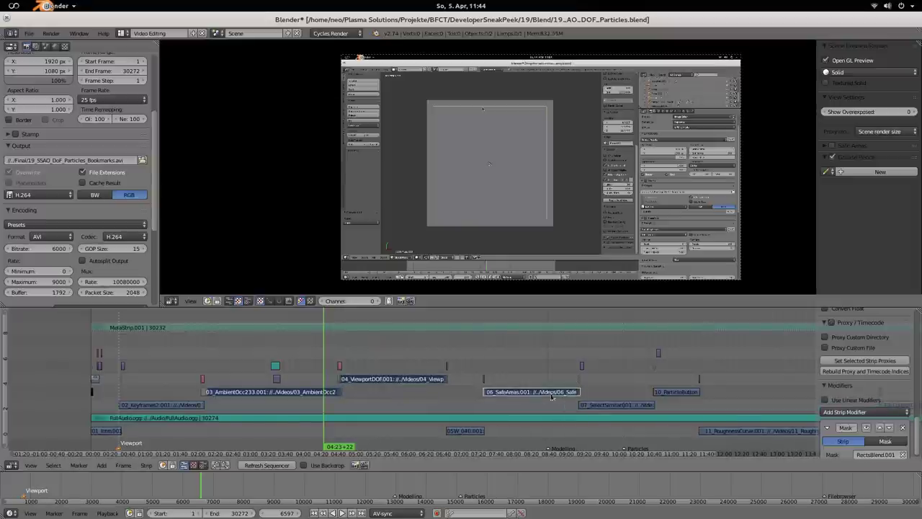
right_click(613, 406)
right_click(678, 393)
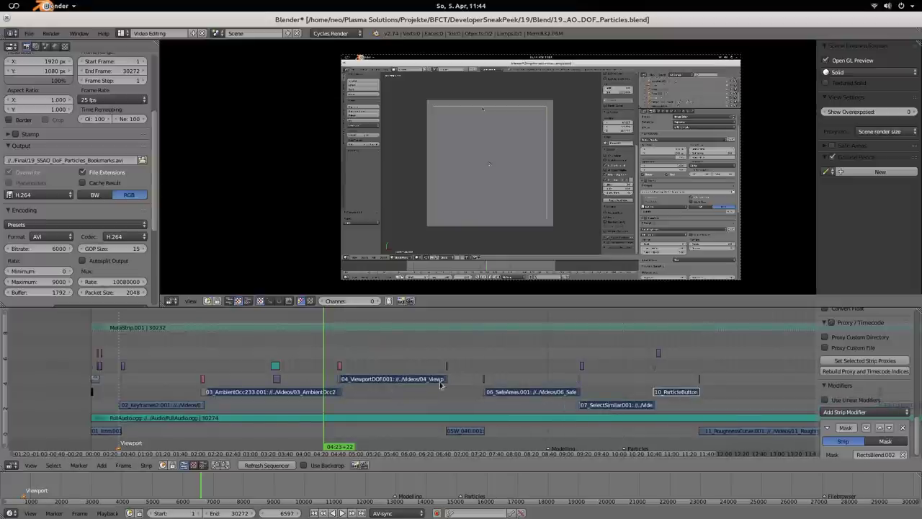
scroll(865, 402, "up", 3)
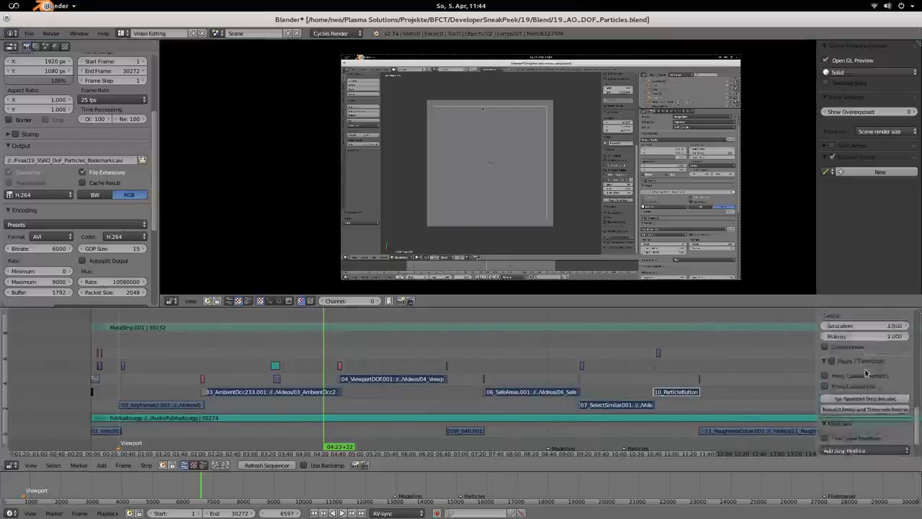
Step: Enable Proxy and set 25% and 50% proxy sizes for the selected strips
left_click(833, 400)
scroll(859, 407, "down", 5)
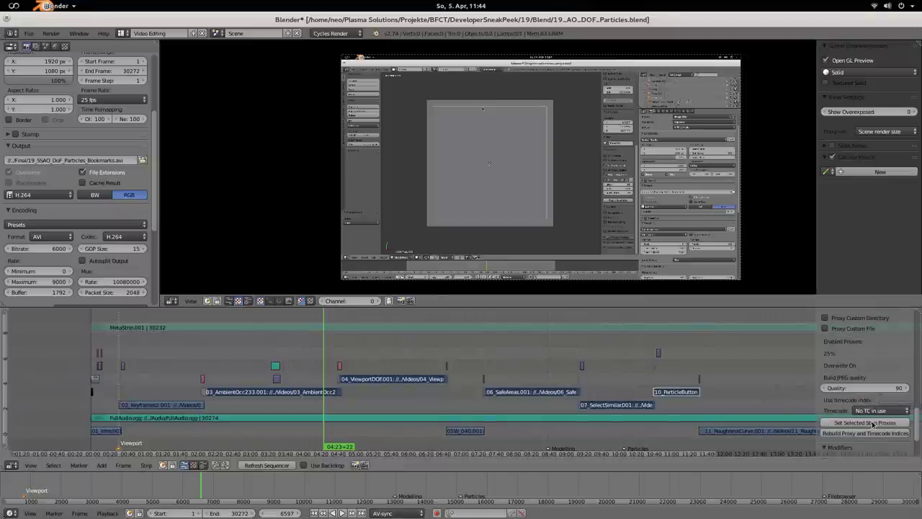
left_click(872, 423)
left_click(876, 426)
left_click(876, 416)
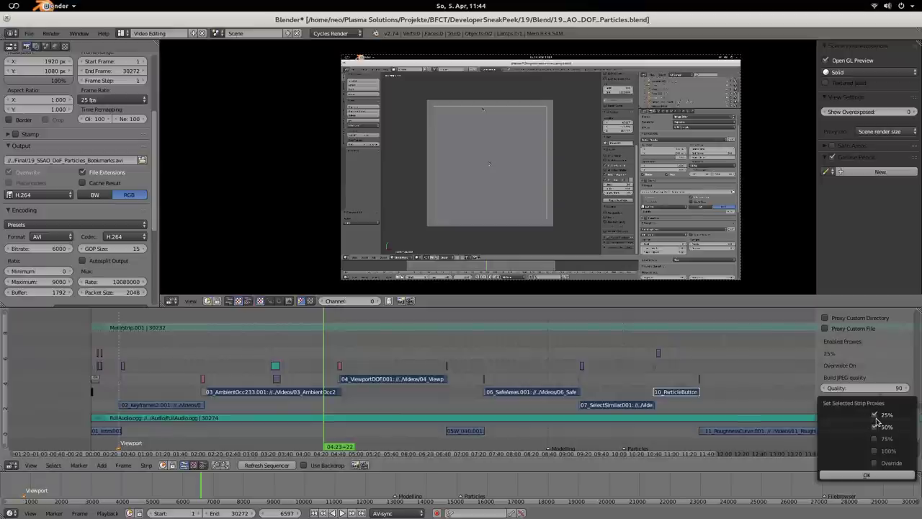
left_click(868, 476)
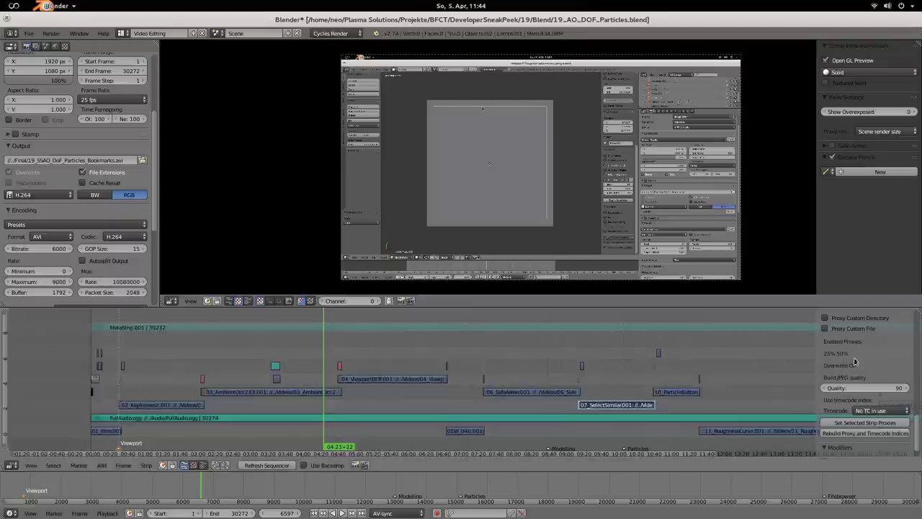
Step: Check proxy settings on 06_SafeAreas, 04_ViewportDOF.001, 03_AmbientOcc233.001, 07_SelectSimilar and 10_ParticleButton
right_click(552, 392)
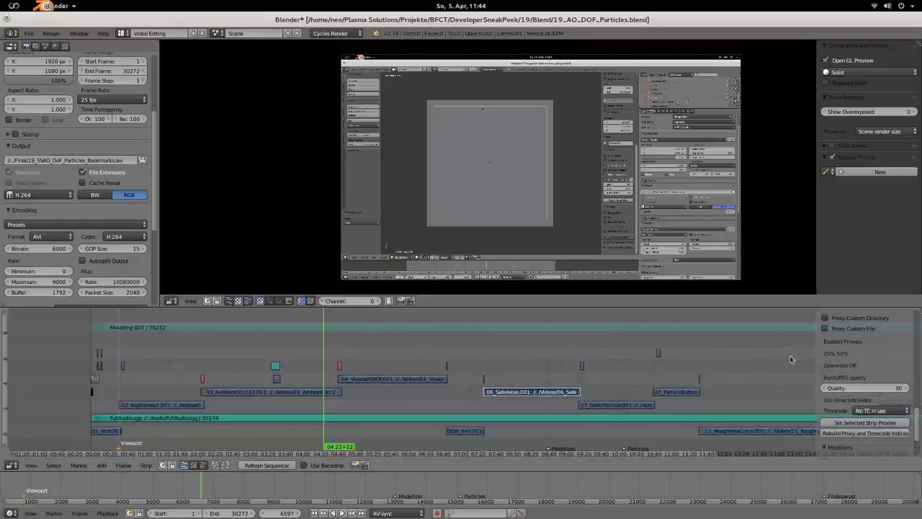
right_click(409, 378)
right_click(300, 391)
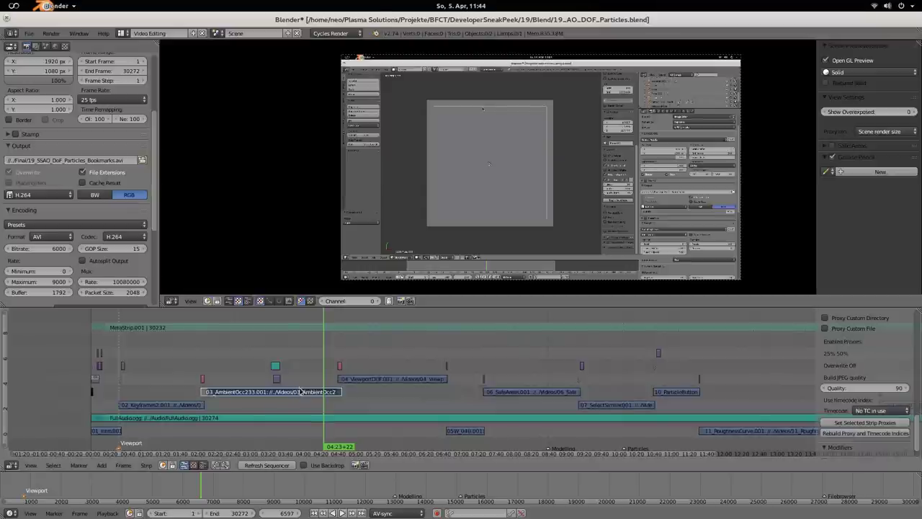
right_click(379, 379)
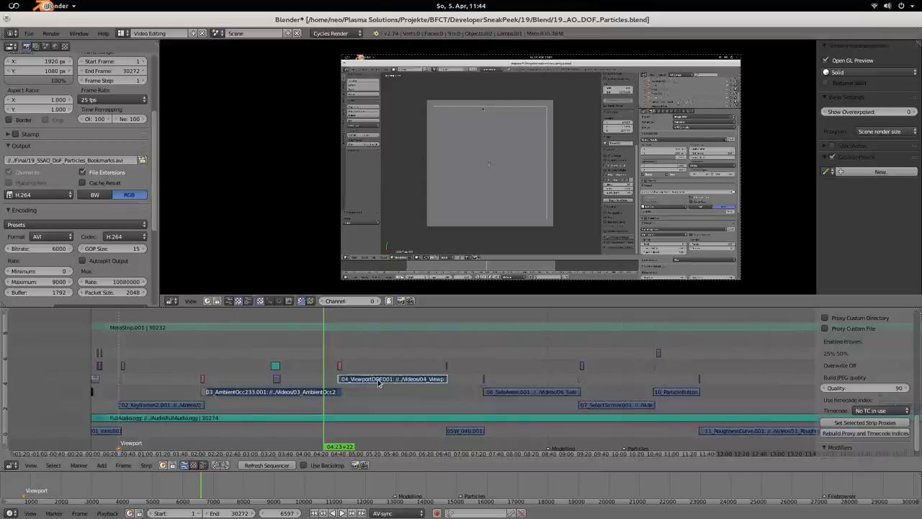
right_click(533, 393)
right_click(608, 405)
right_click(677, 392)
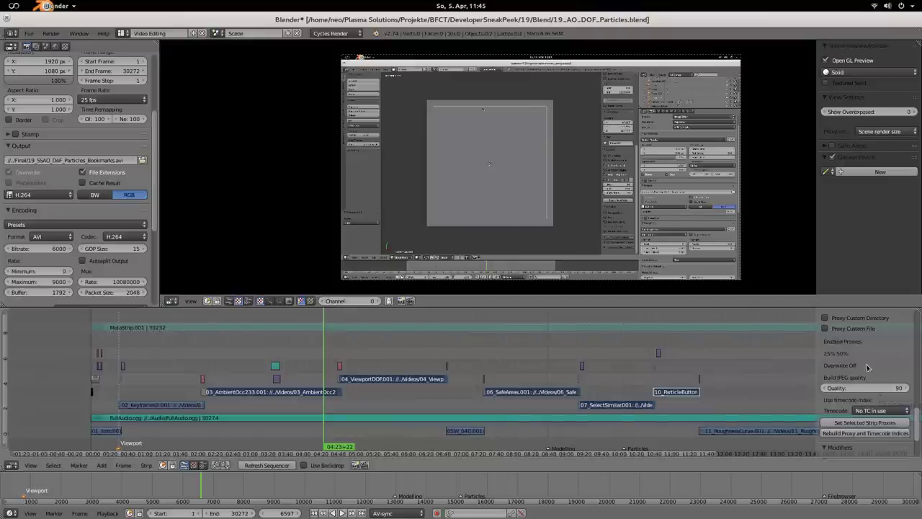
Step: Deselect all strips with A and zoom the sequencer view
key("a")
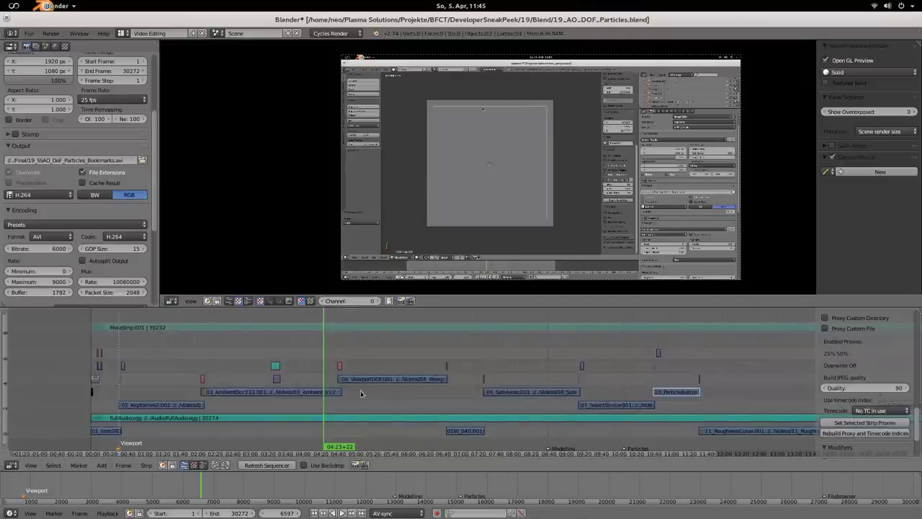
scroll(319, 387, "up", 5)
scroll(282, 390, "down", 3, "ctrl")
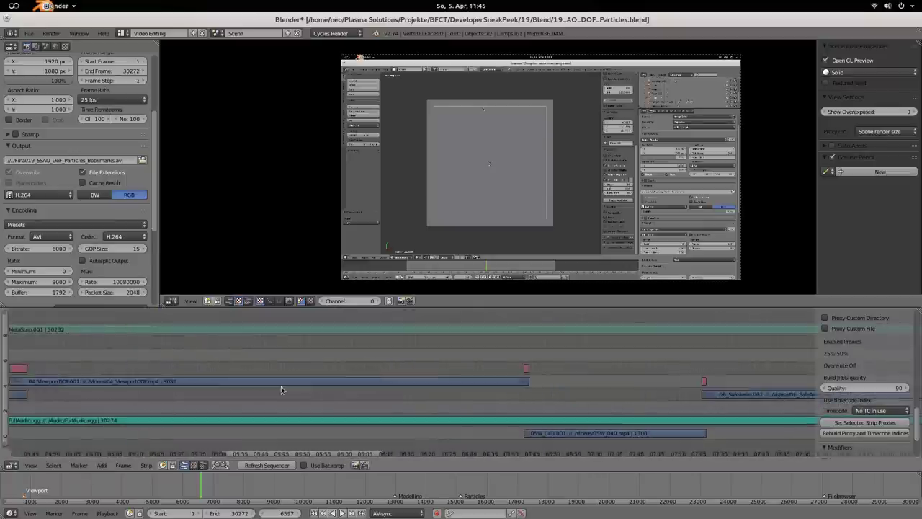
scroll(468, 393, "up", 3)
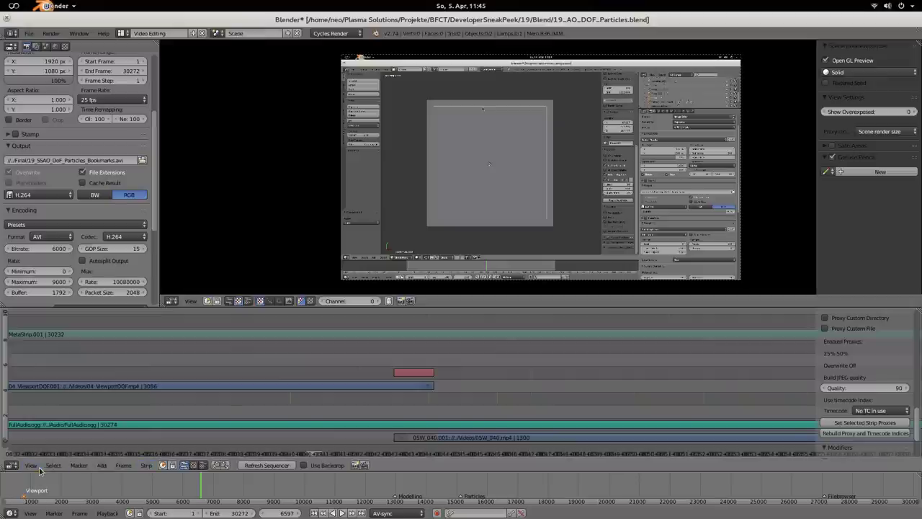
Step: Turn on Playback > Follow in the Timeline and set the playhead to frame 10079
left_click(31, 470)
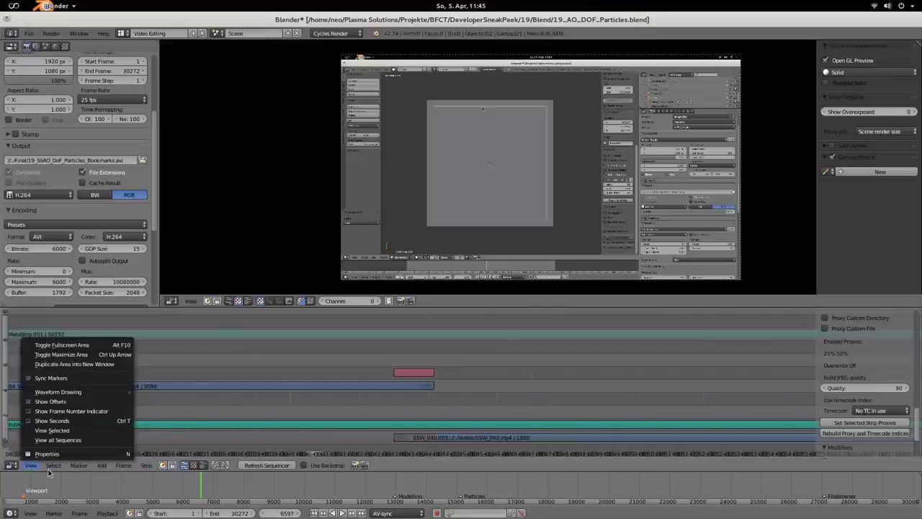
mouse_move(79, 469)
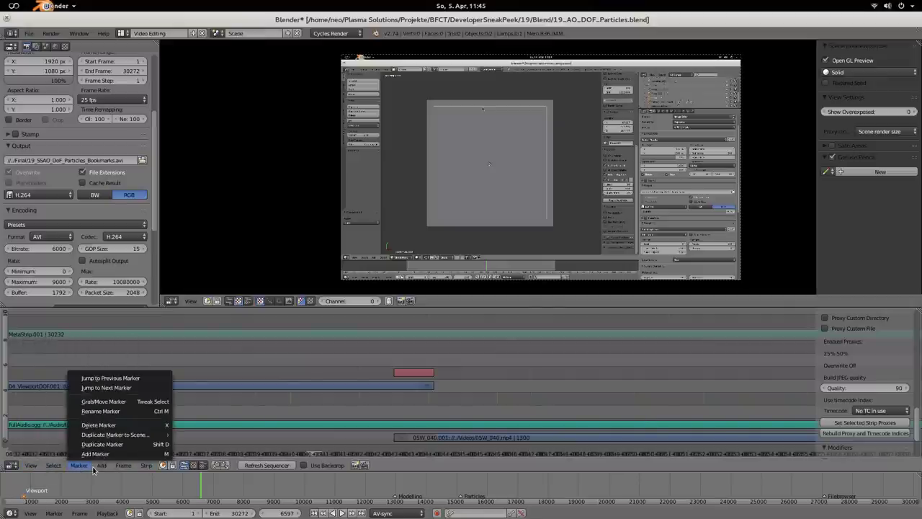
left_click(107, 513)
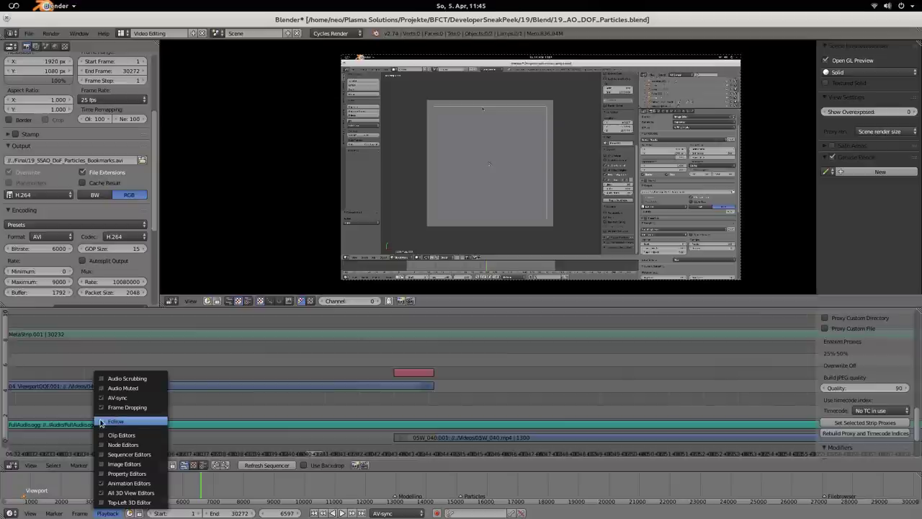
left_click(119, 422)
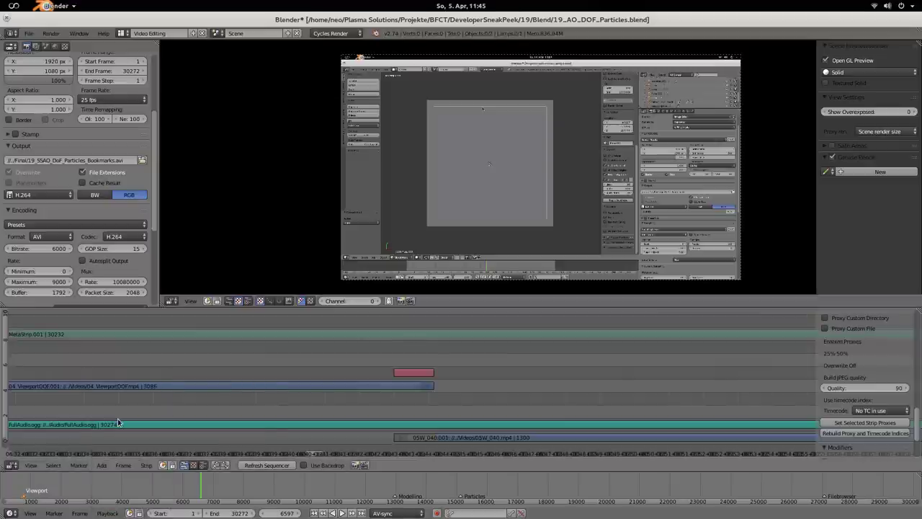
scroll(286, 394, "up", 5)
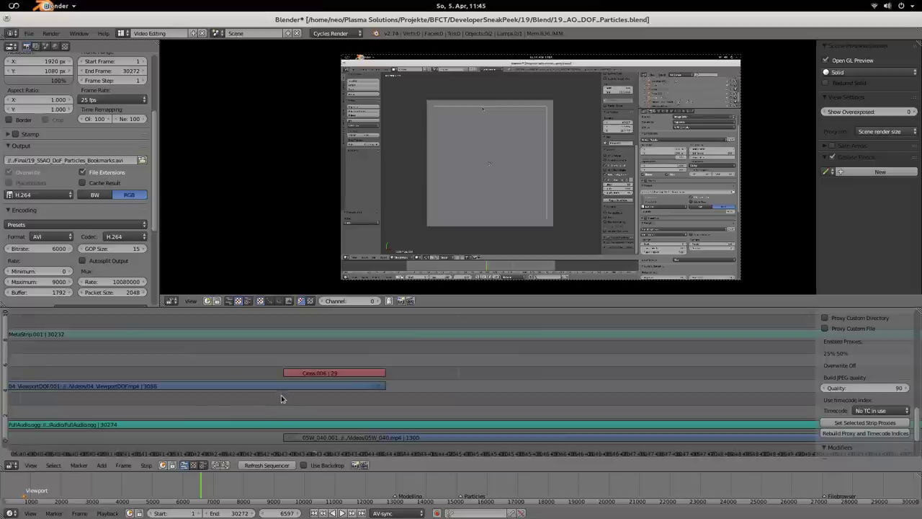
left_click(297, 405)
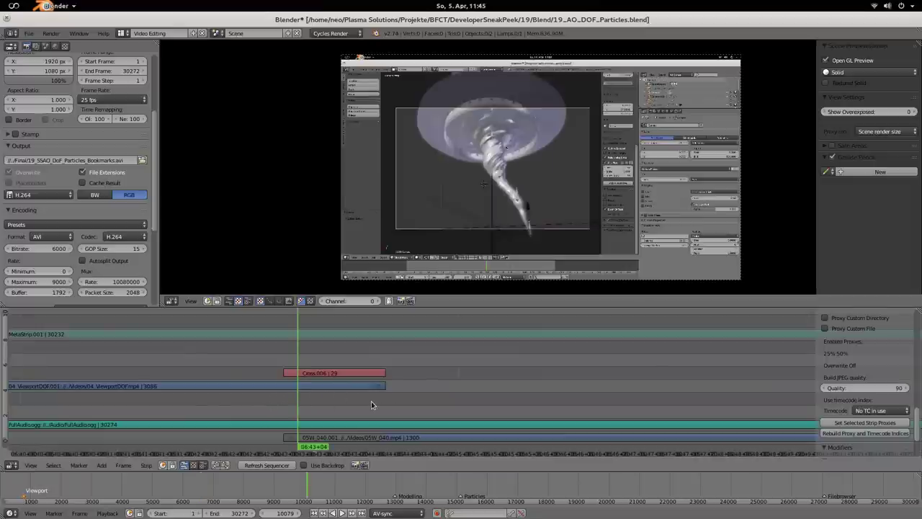
Step: Play the sequence with Alt+A, stop it, and toggle Playback > Clip Editors
key("alt+a")
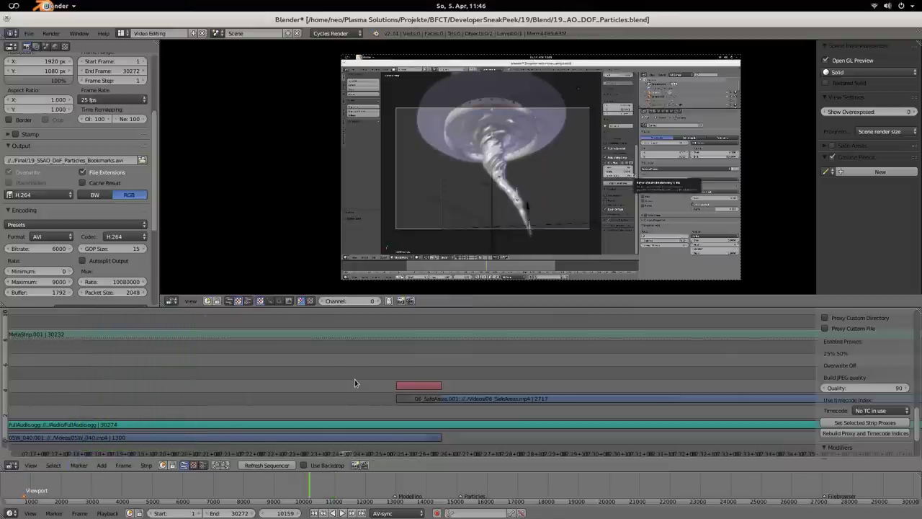
key("Escape")
left_click(107, 513)
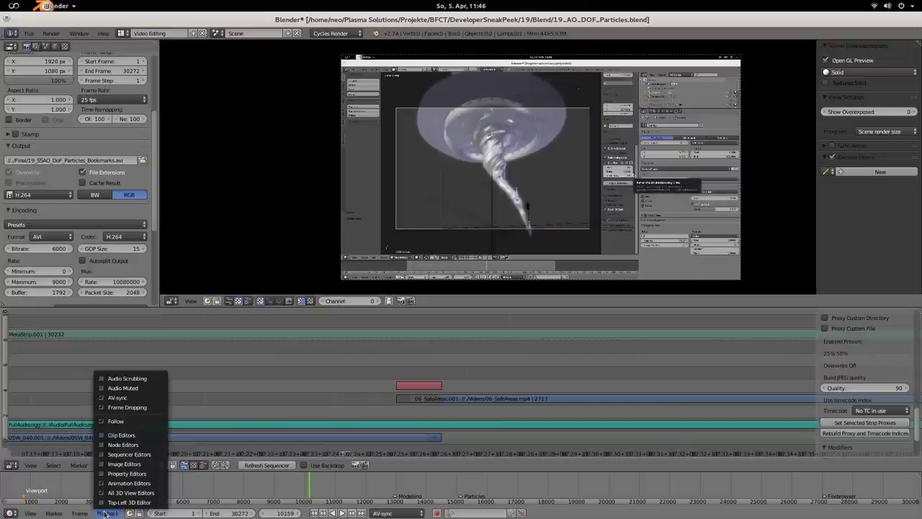
left_click(131, 436)
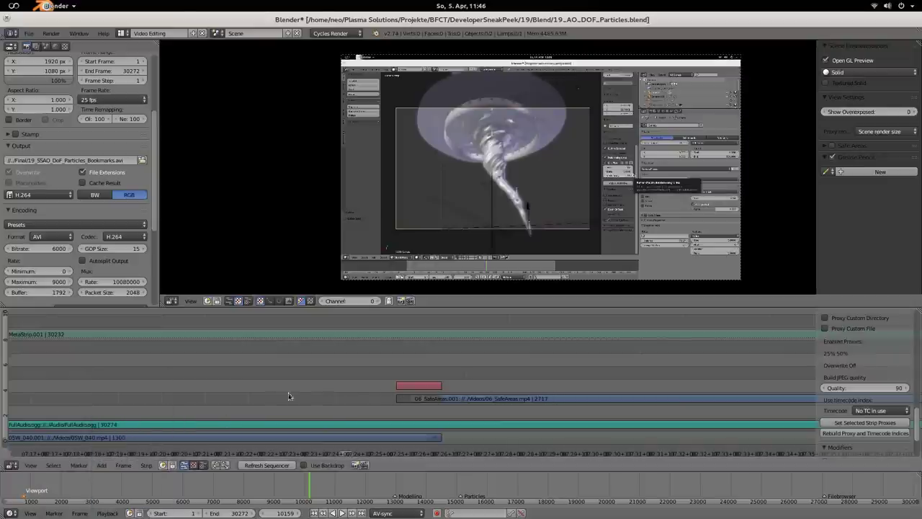
Step: Replay the sequence while panning the sequencer, then toggle Clip Editors again
key("alt+a")
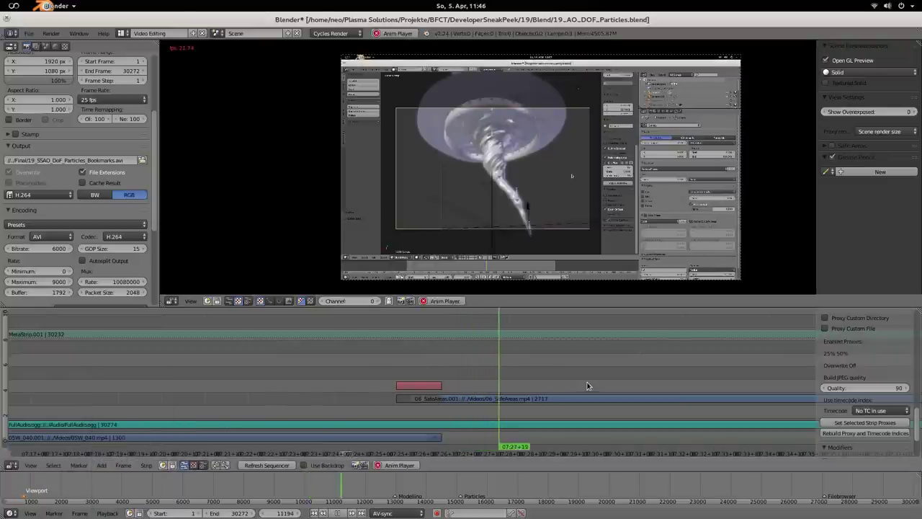
scroll(605, 378, "up", 6)
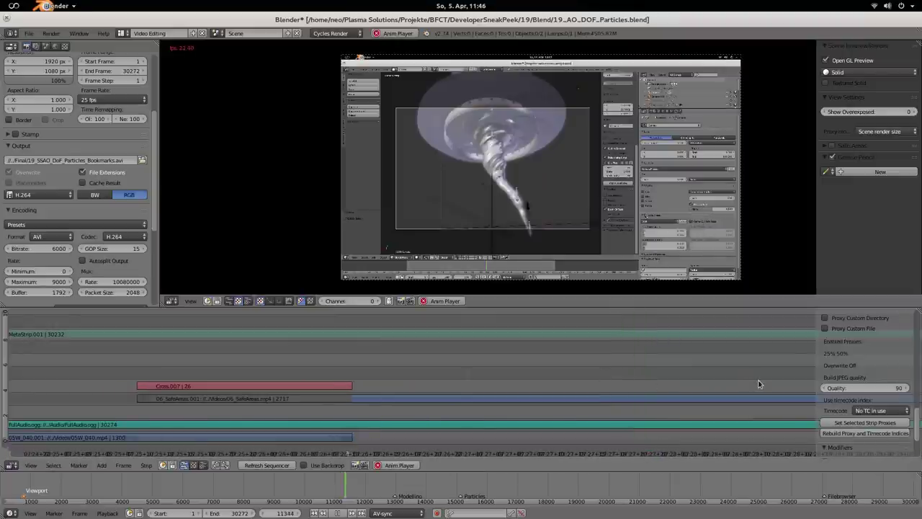
middle_click_drag(763, 382, 274, 363)
middle_click_drag(487, 355, 416, 360)
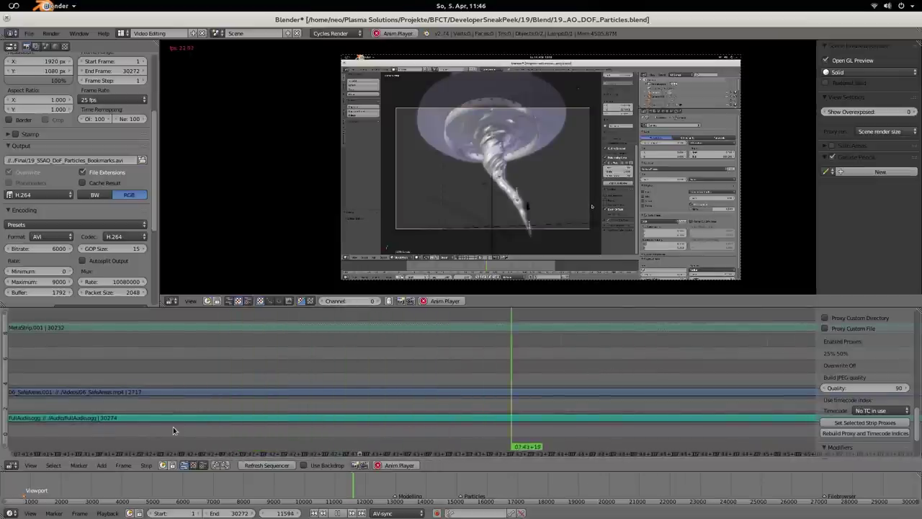
left_click(108, 513)
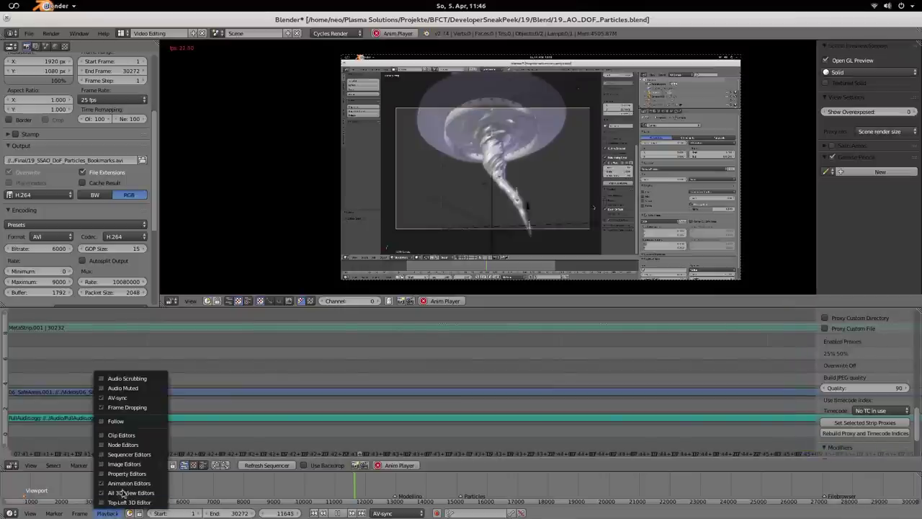
left_click(115, 430)
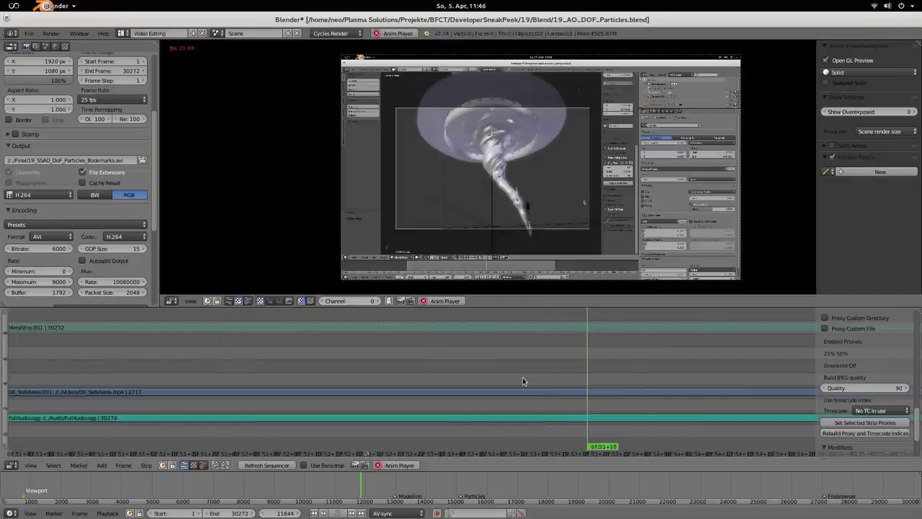
Step: Stop playback, select the 06_SafeAreas strip and slip its contents by dragging
key("Escape")
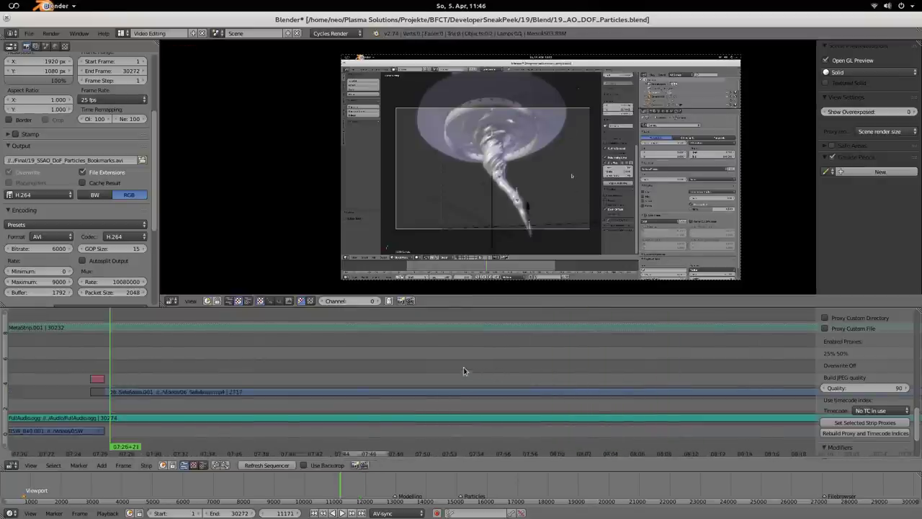
scroll(464, 370, "right", 3, "ctrl")
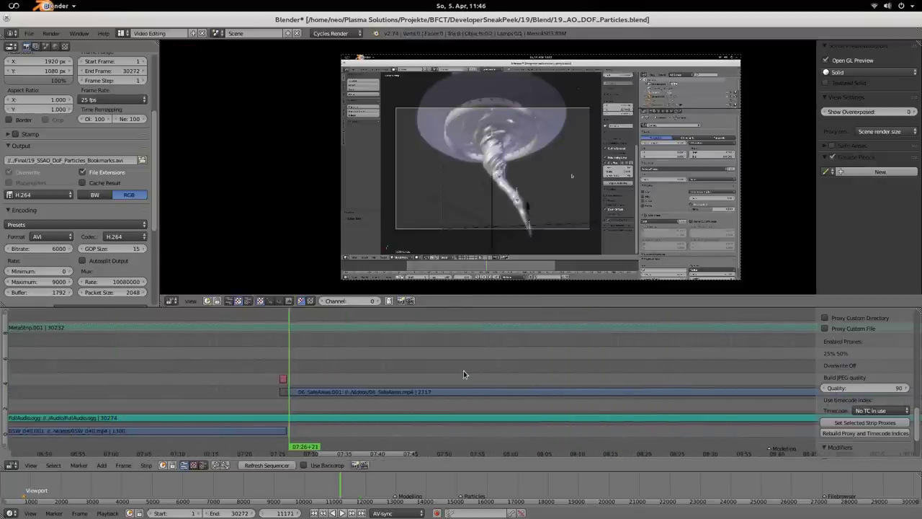
scroll(445, 373, "left", 2, "ctrl")
right_click(430, 393)
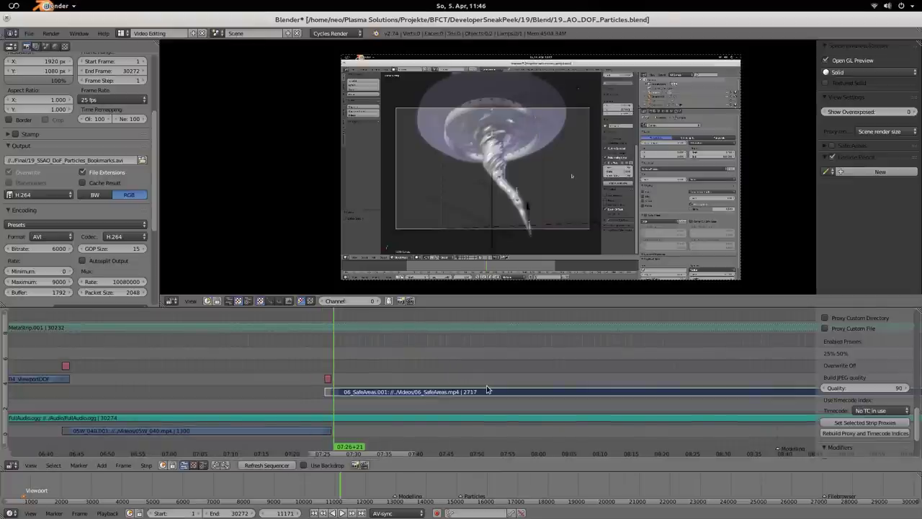
key("s")
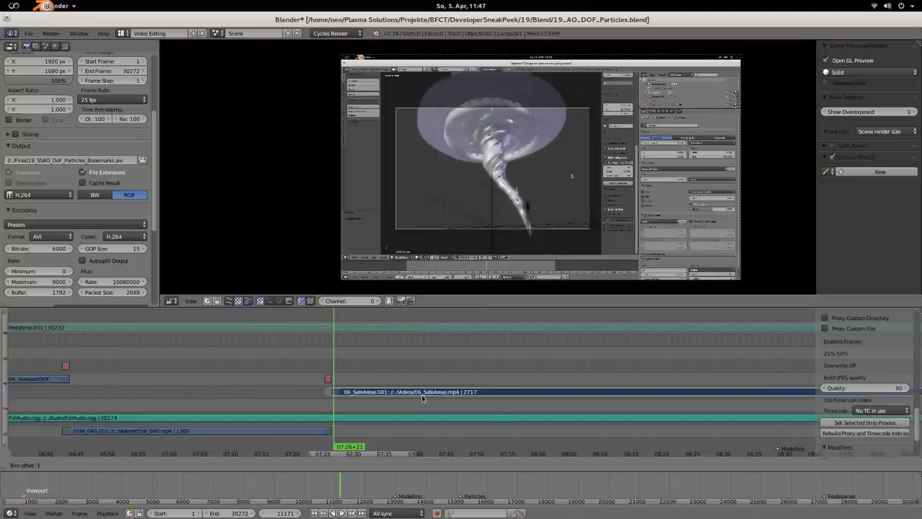
left_click(353, 397)
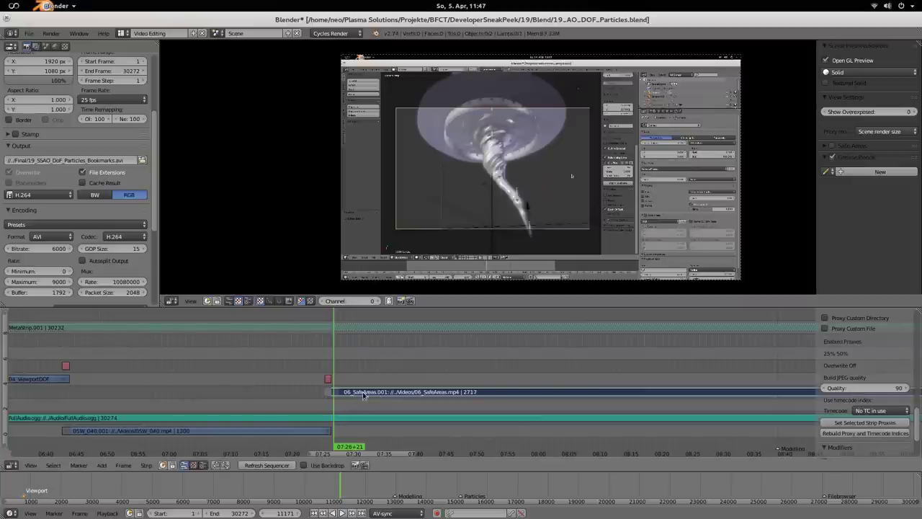
Step: Slip the 06_SafeAreas contents again, finally by a typed offset of 40 frames
key("s")
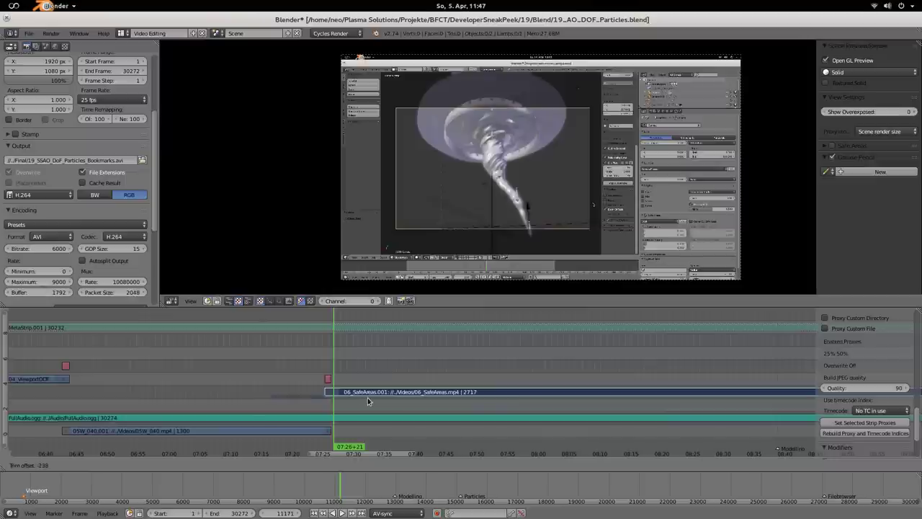
left_click(367, 400)
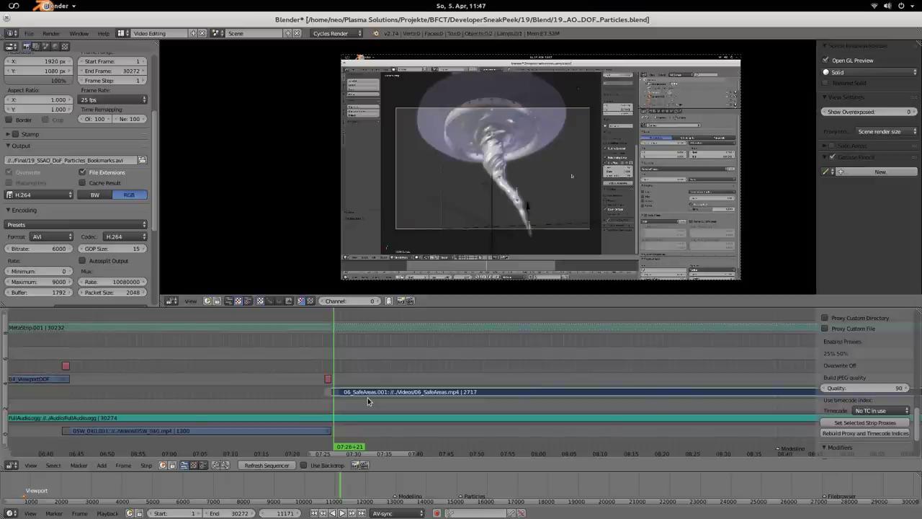
key("s")
key("4")
key("0")
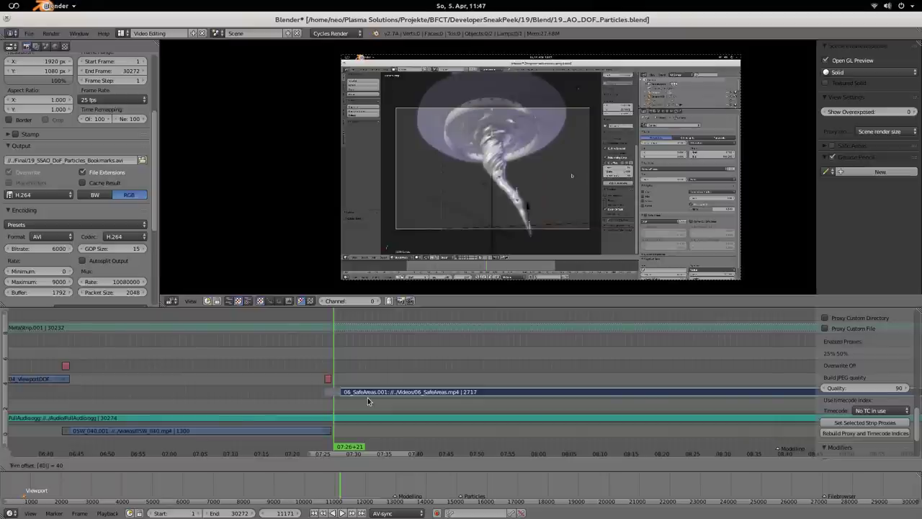
key("Return")
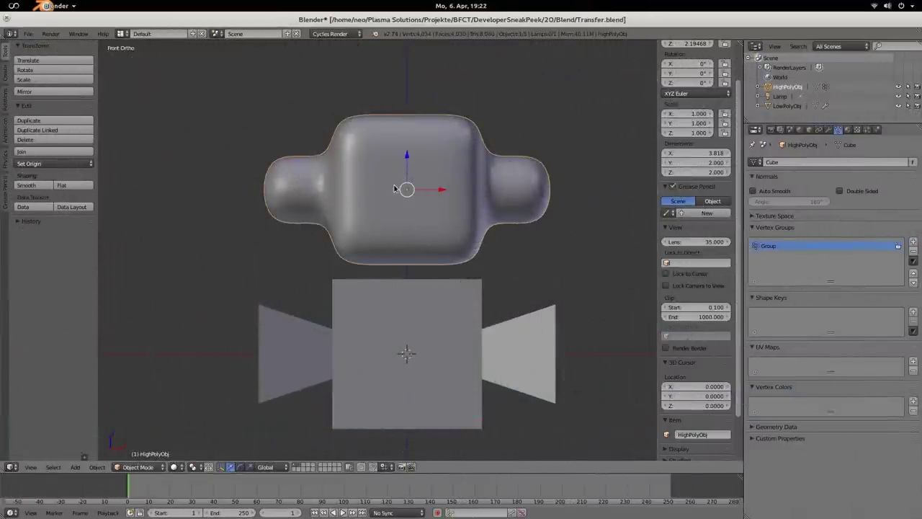
Step: Replace LowPolyObj's old DataTransfer modifier with a new Data Transfer modifier
left_click(829, 129)
left_click(776, 162)
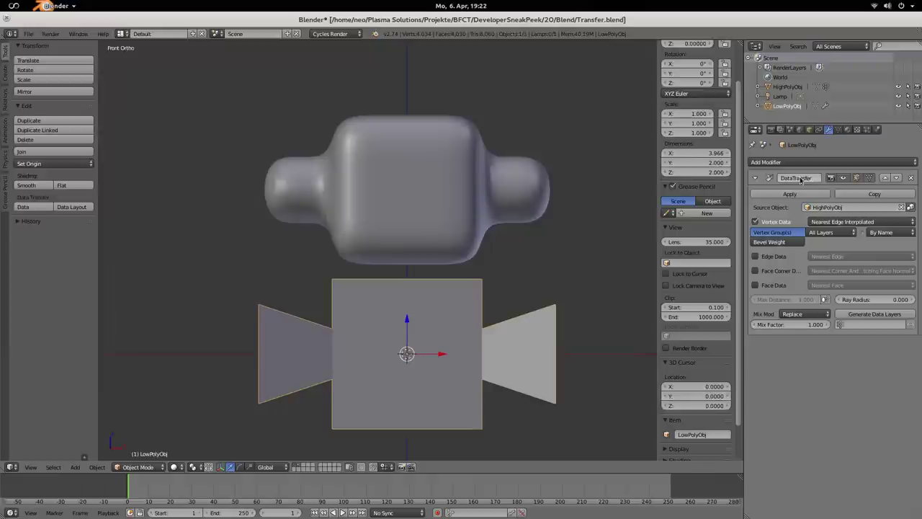
left_click(911, 178)
left_click(781, 162)
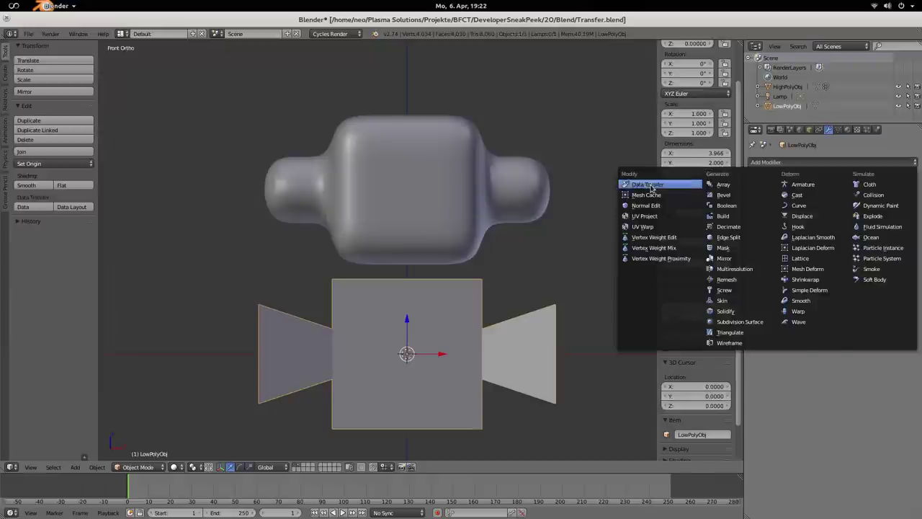
left_click(651, 186)
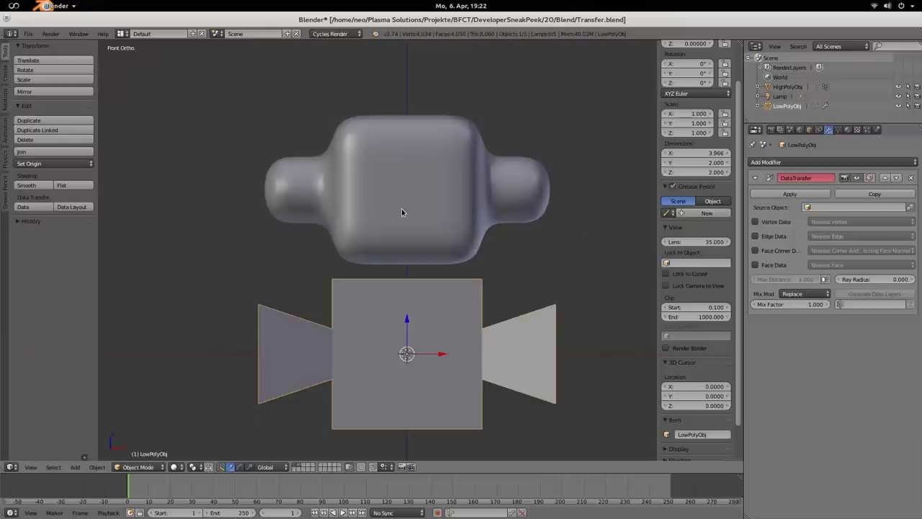
Step: Inspect HighPolyObj's mesh in Edit Mode, returning to front orthographic view
right_click(425, 199)
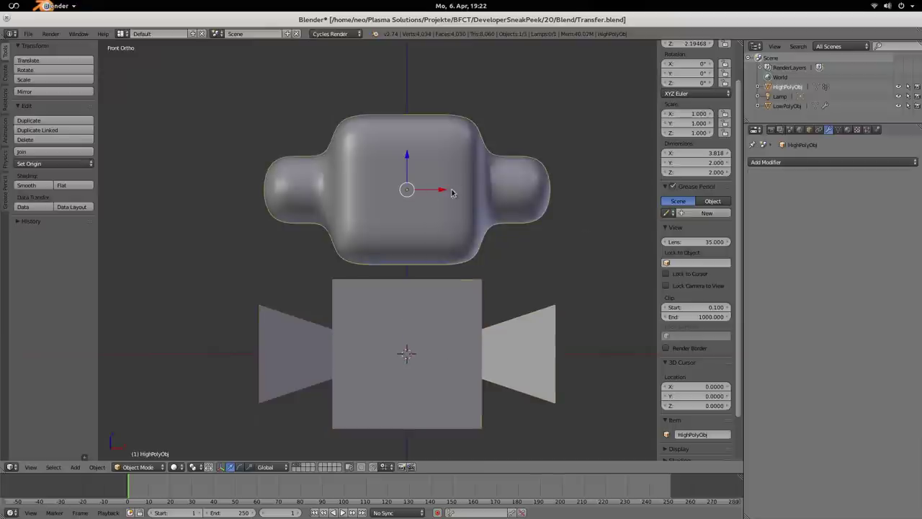
key("Tab")
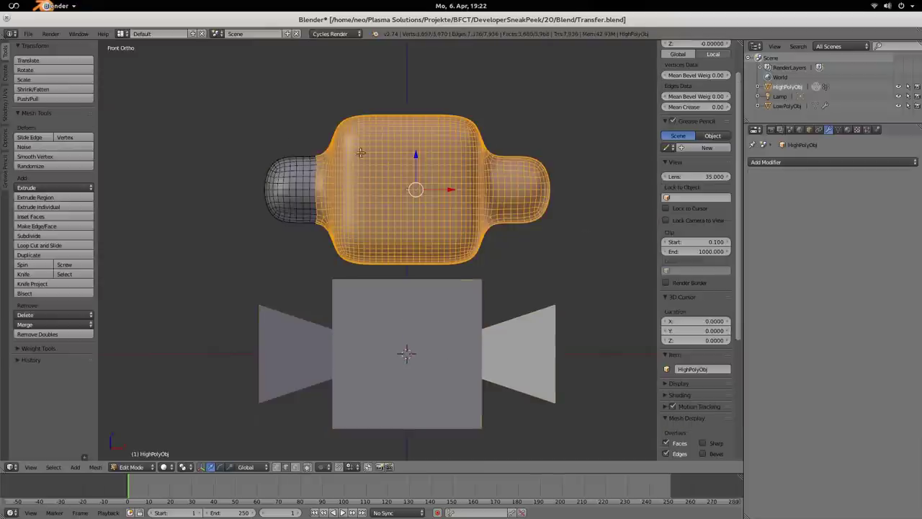
middle_click_drag(334, 194, 376, 178)
key("KP_1")
key("Tab")
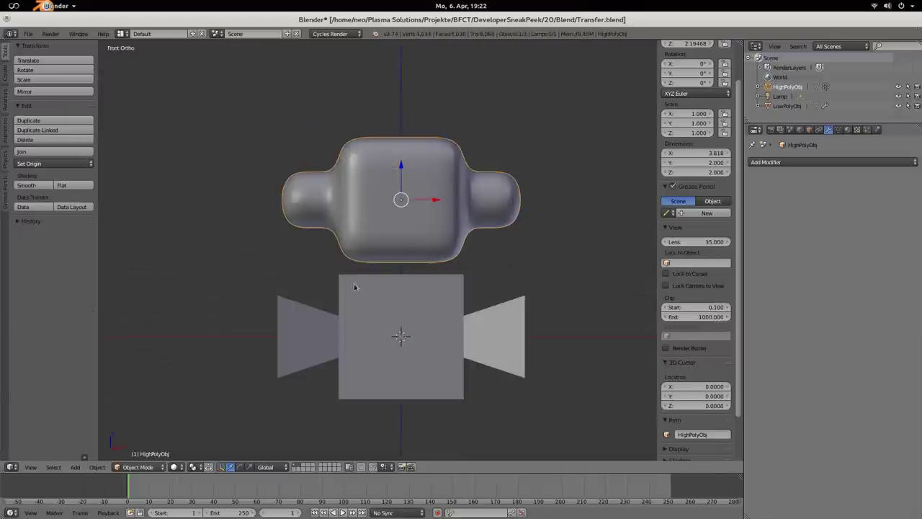
Step: Inspect LowPolyObj in Edit Mode, then check HighPolyObj's vertex group Group in Object Data
right_click(356, 287)
key("Tab")
middle_click_drag(370, 281, 401, 301)
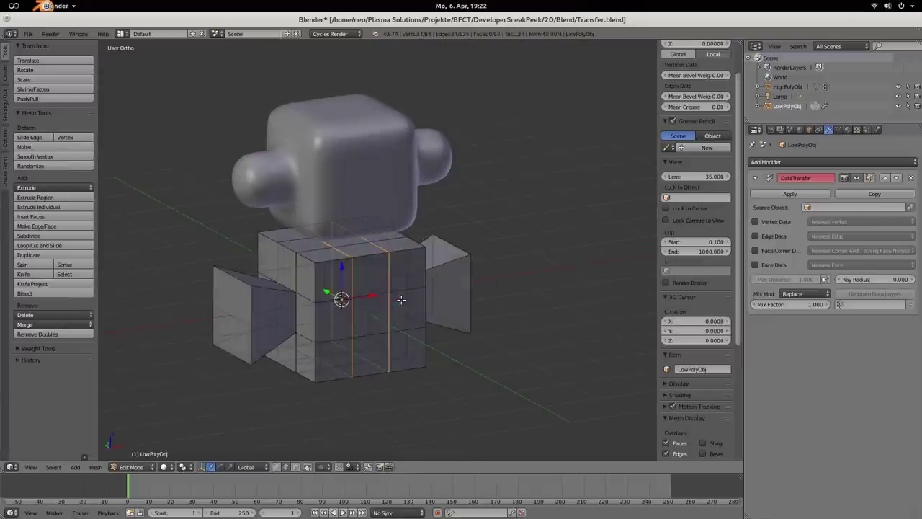
key("Tab")
middle_click_drag(480, 292, 450, 287)
key("KP_1")
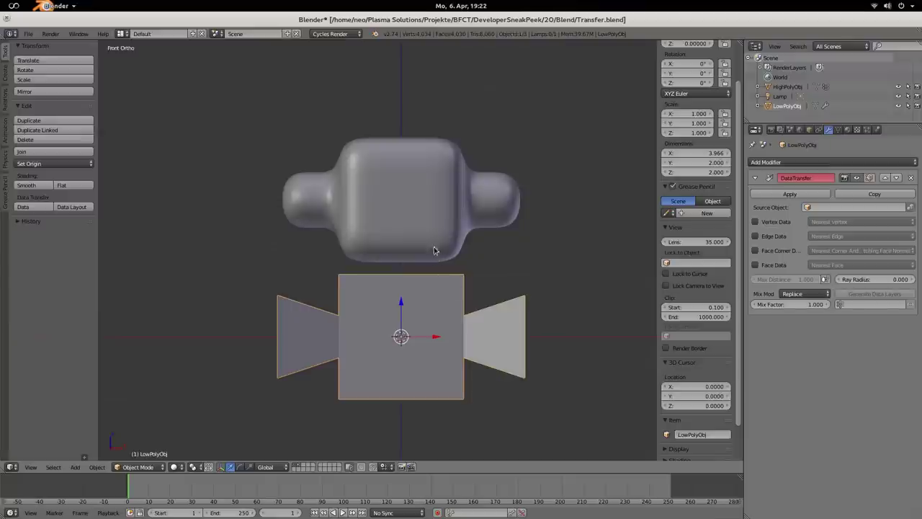
right_click(401, 187)
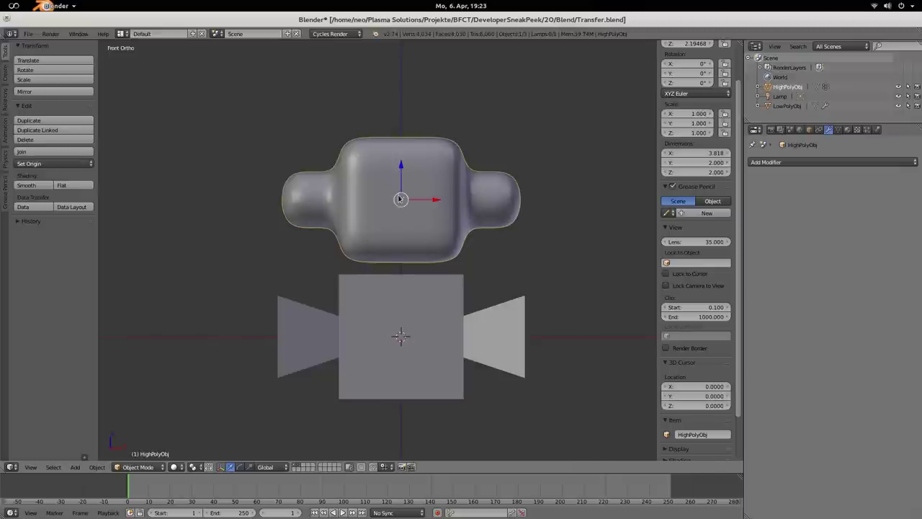
left_click(838, 130)
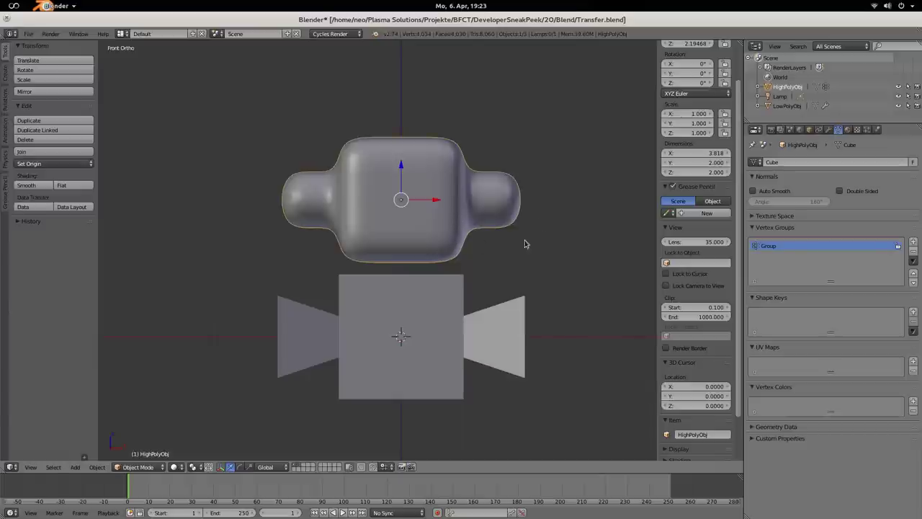
Step: Preview HighPolyObj's vertex weights in Weight Paint mode with Ctrl+Tab
right_click(406, 330)
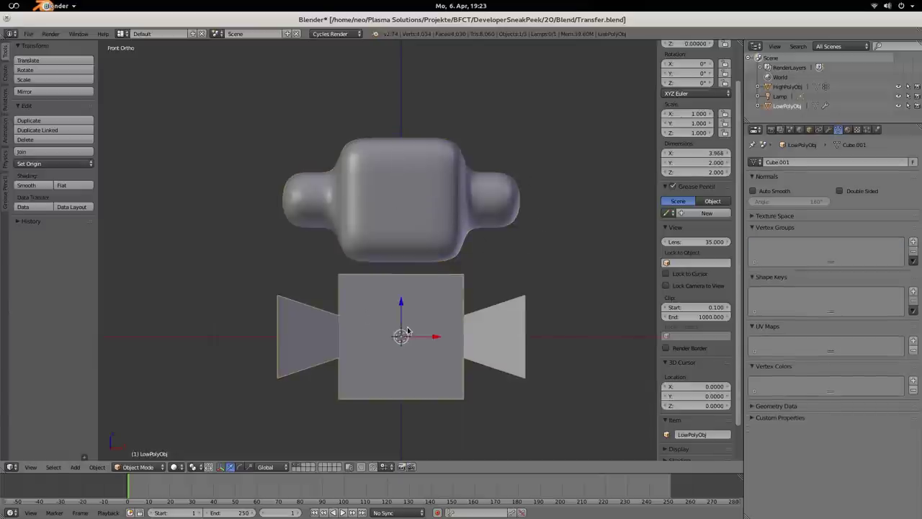
left_click(829, 129)
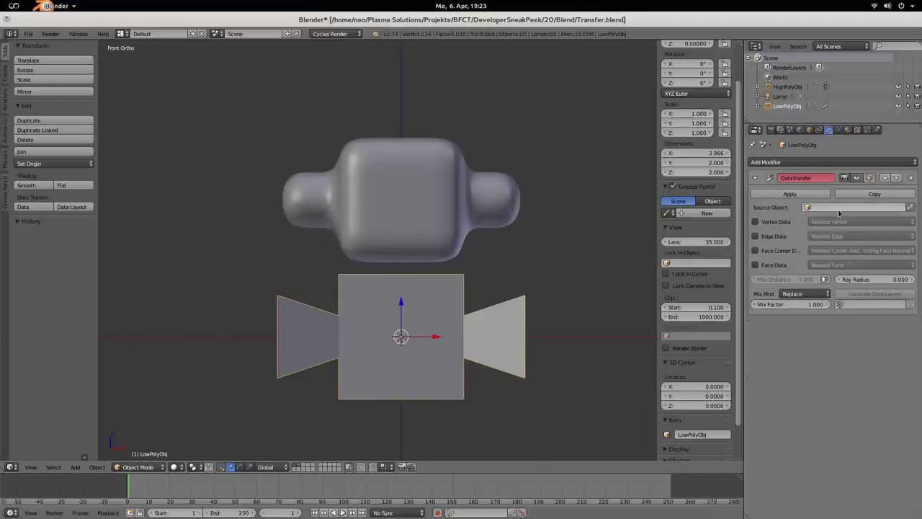
right_click(403, 201)
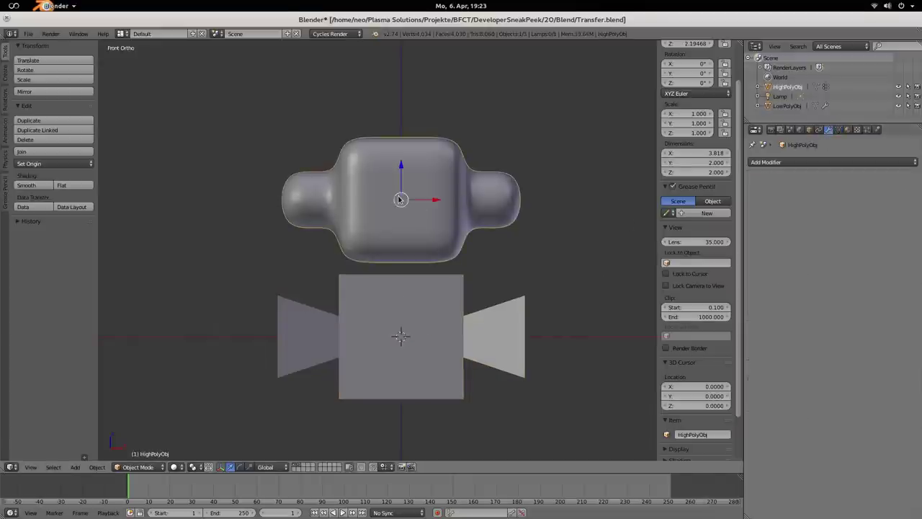
left_click(839, 131)
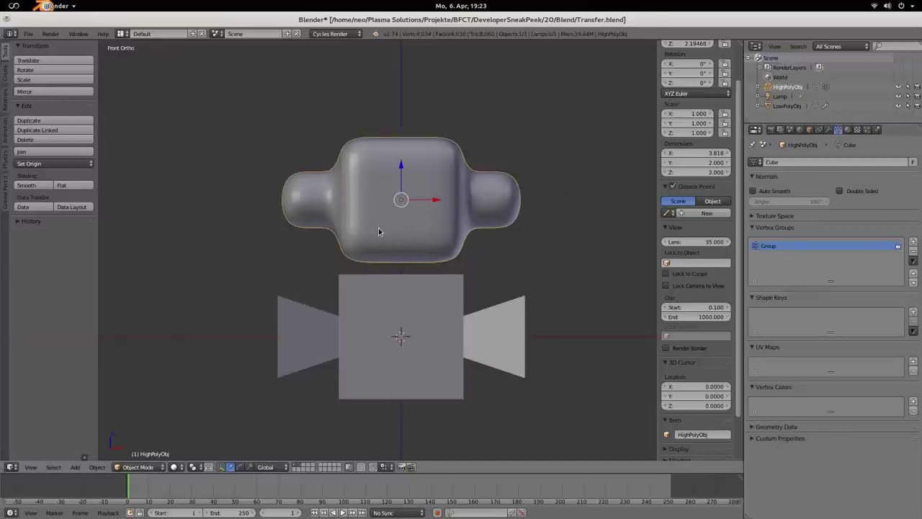
key("ctrl+Tab")
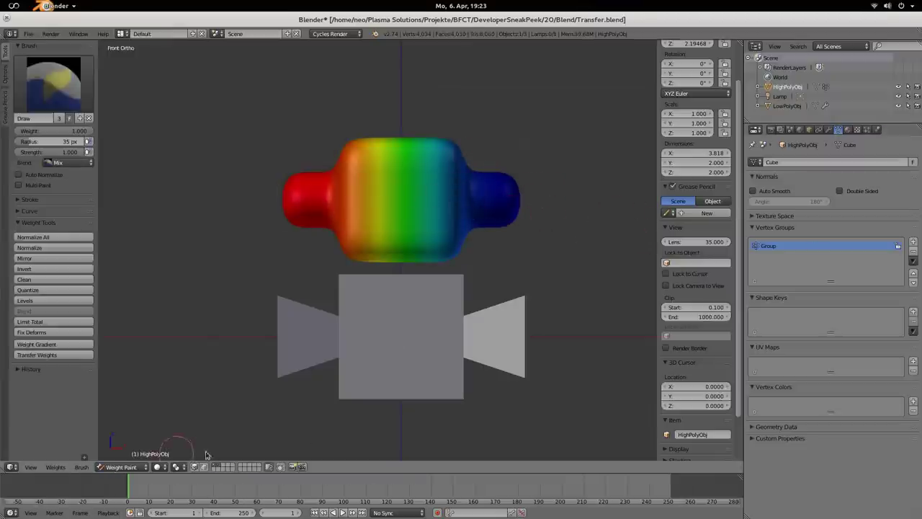
key("ctrl+Tab")
Step: Pick HighPolyObj as the Source Object in LowPolyObj's Data Transfer modifier
right_click(401, 353)
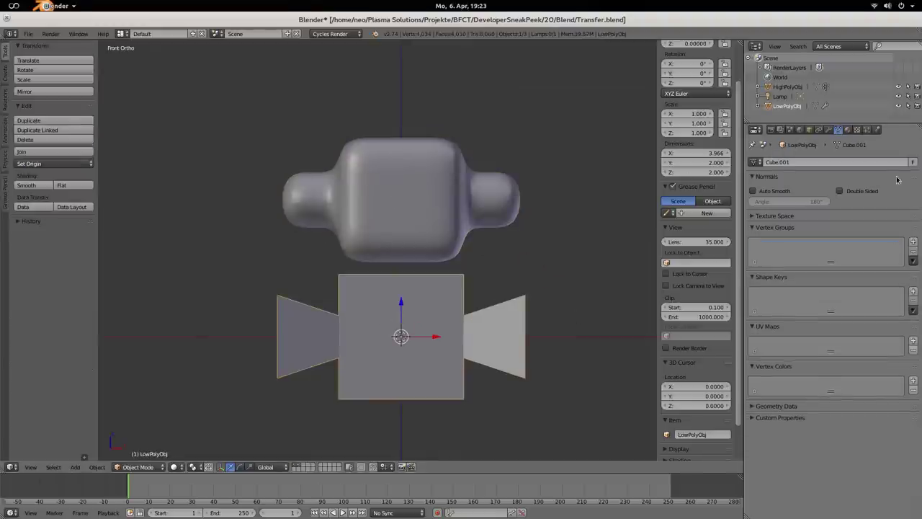
left_click(830, 130)
left_click(823, 208)
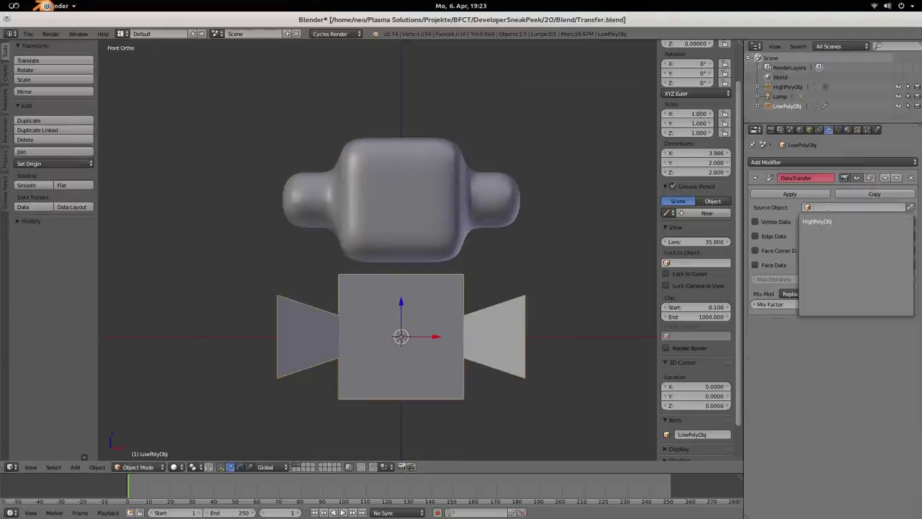
left_click(826, 221)
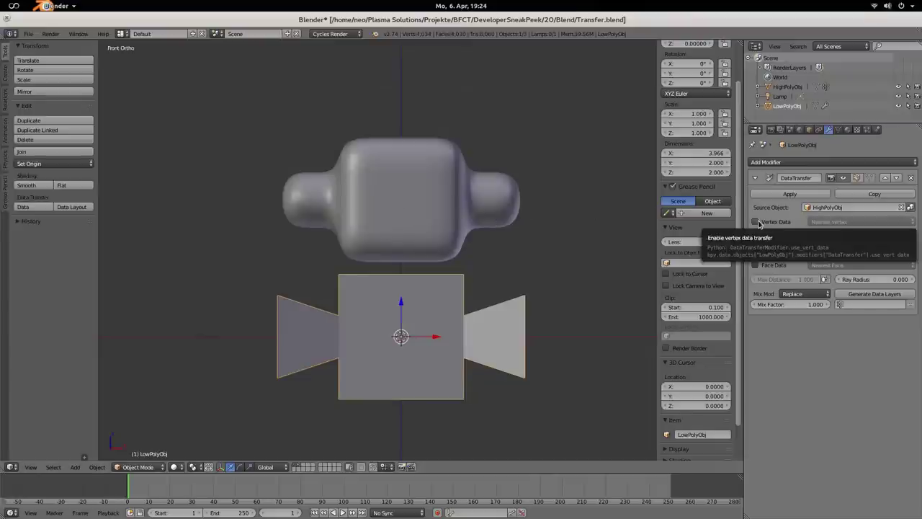
Step: Turn on Vertex Data with Vertex Group(s) and Bevel Weight, then view Cube.001's mesh data
left_click(756, 222)
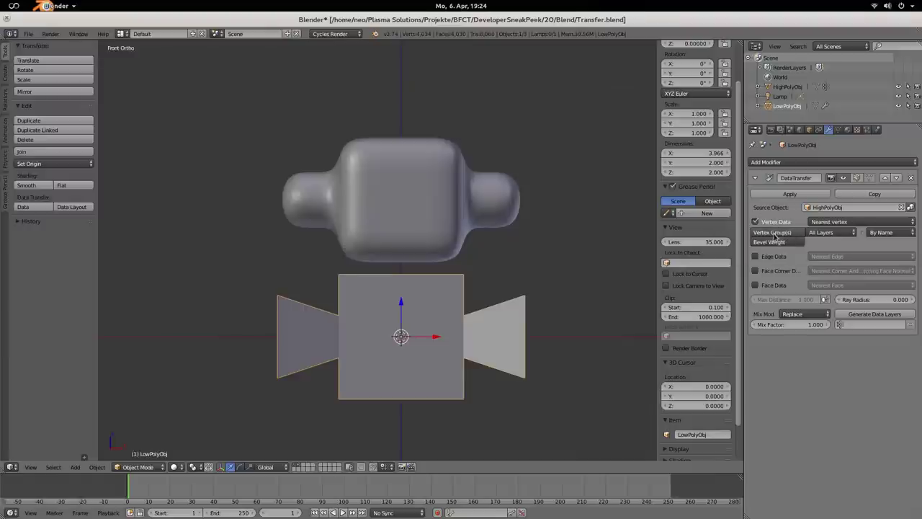
left_click(774, 233)
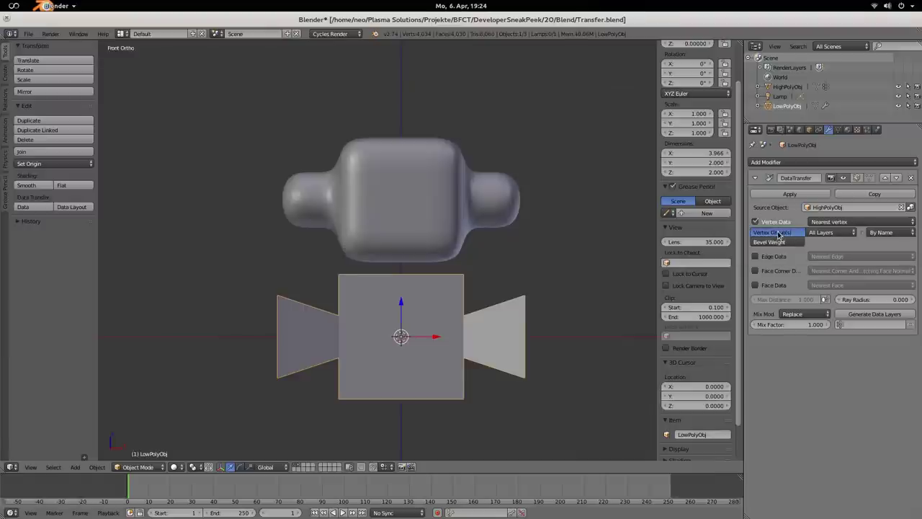
left_click(783, 243, "shift")
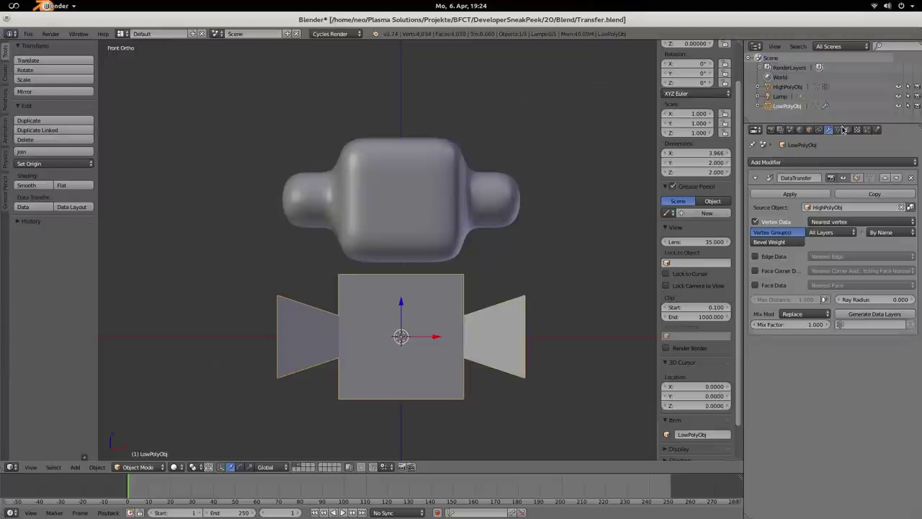
left_click(838, 130)
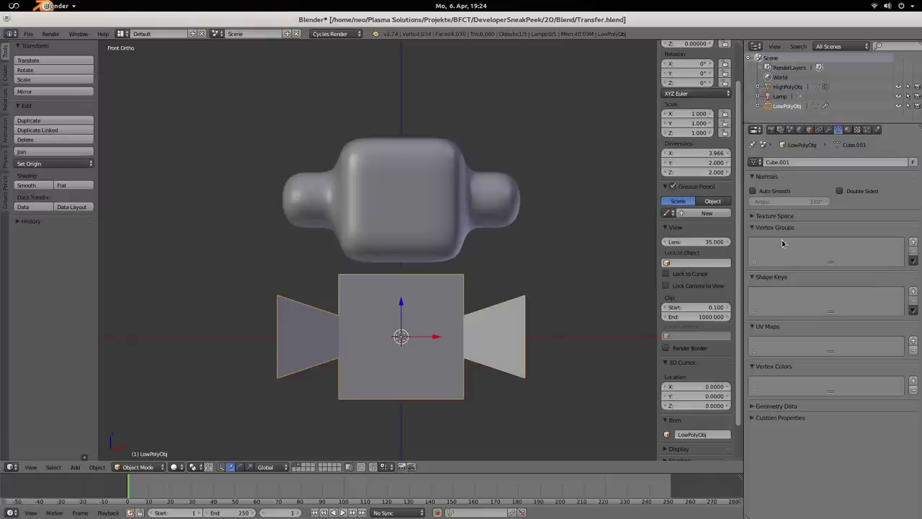
Step: With HighPolyObj and active LowPolyObj selected, Generate Data Layers to add the Group vertex group
right_click(374, 227)
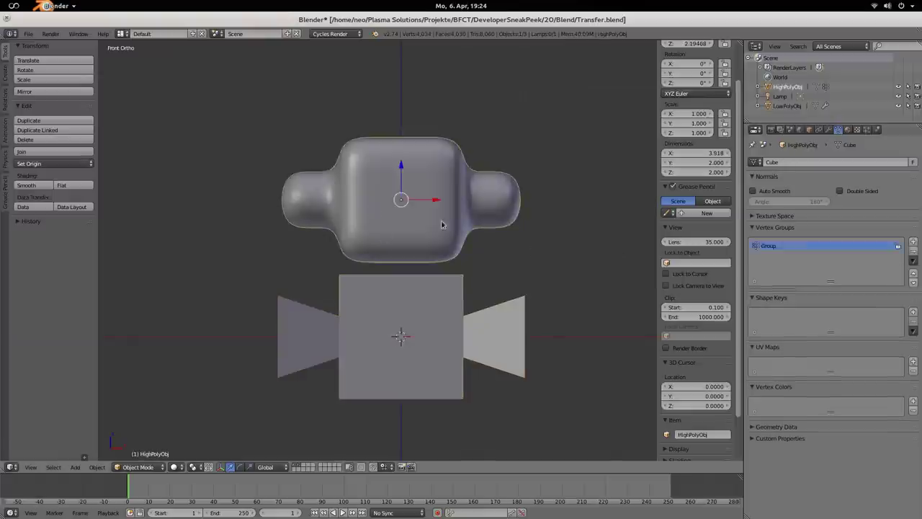
right_click(428, 296)
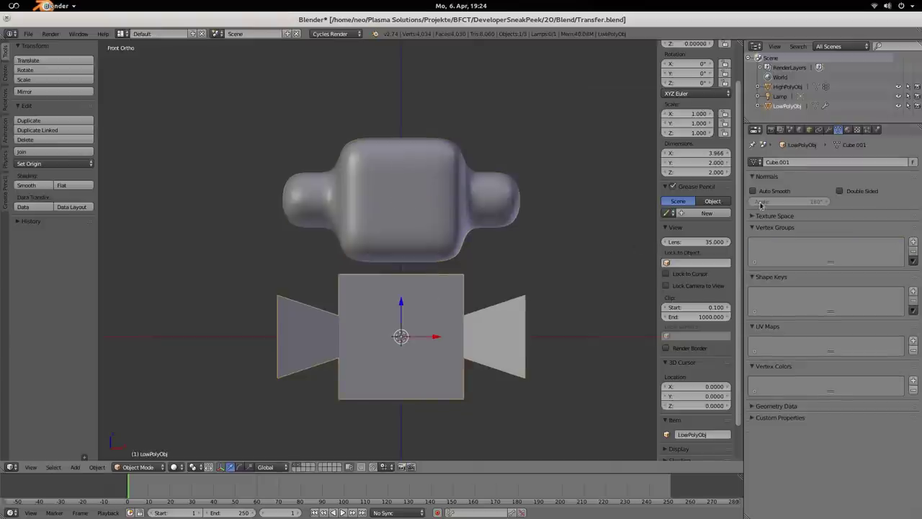
left_click(829, 132)
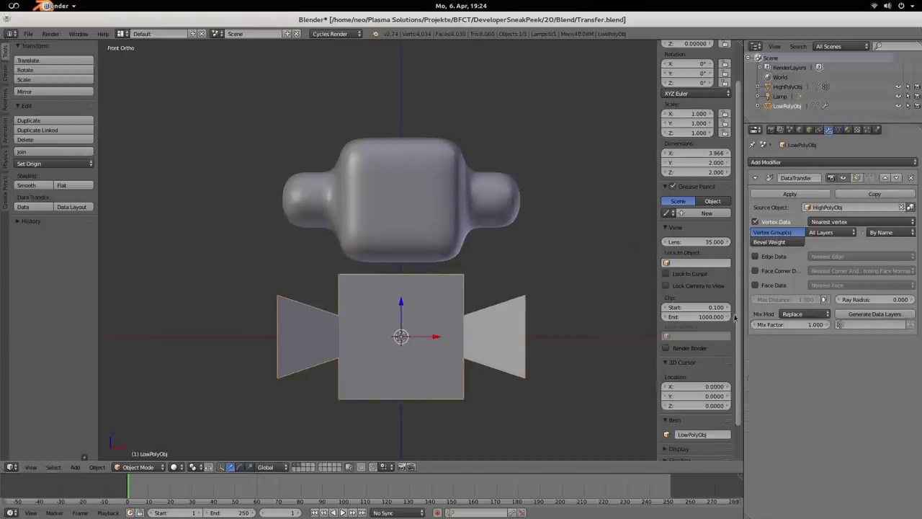
right_click(388, 199)
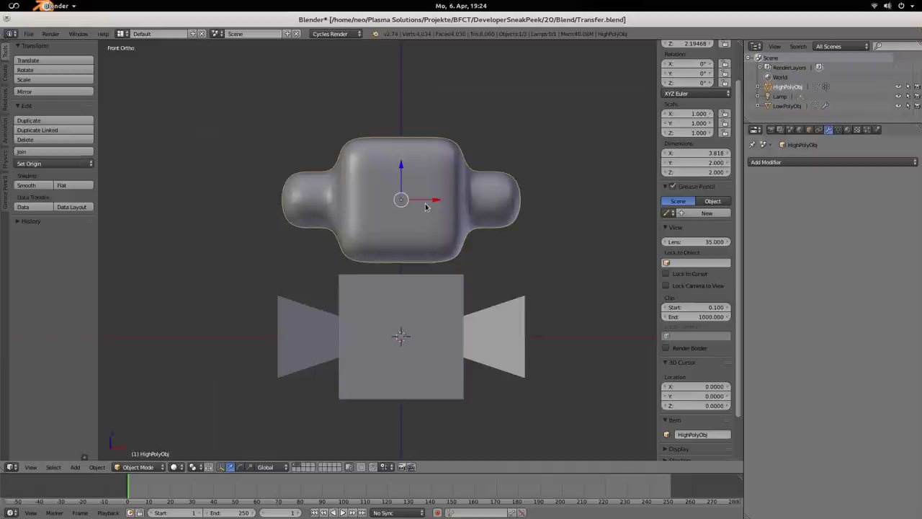
right_click(405, 302, "shift")
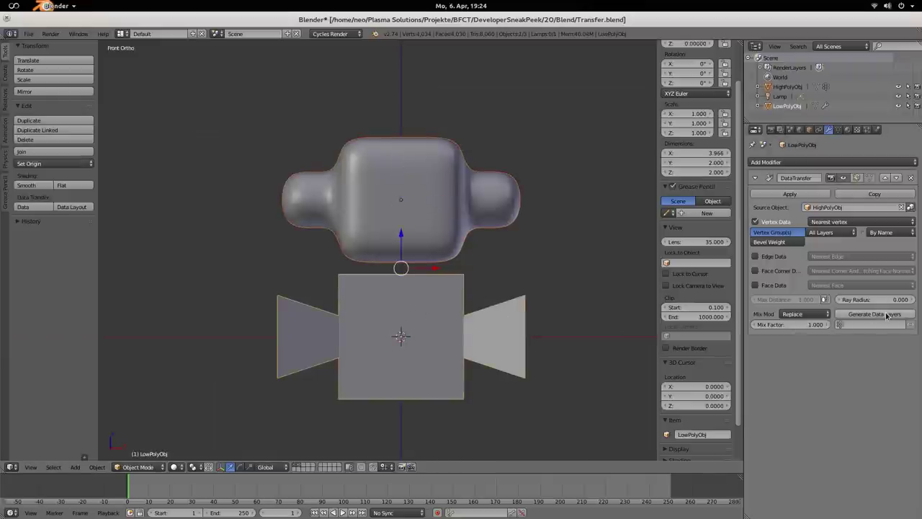
left_click(888, 315)
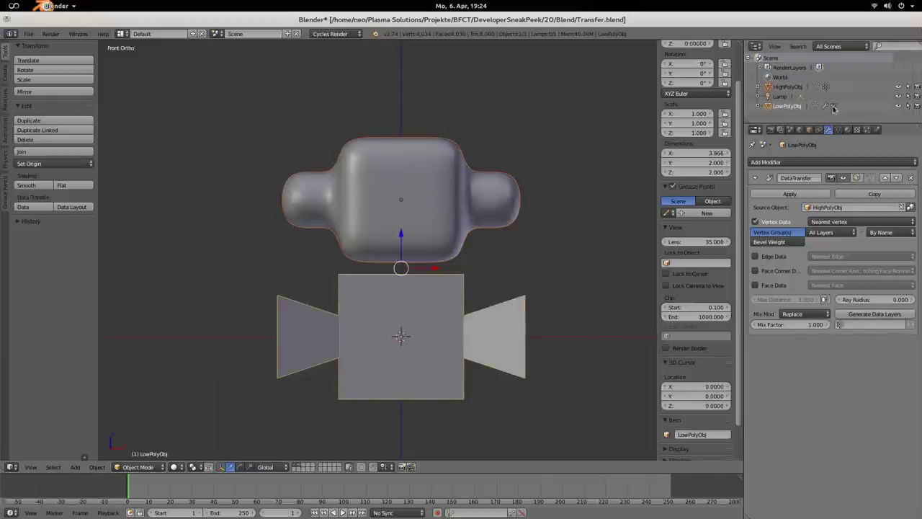
left_click(839, 130)
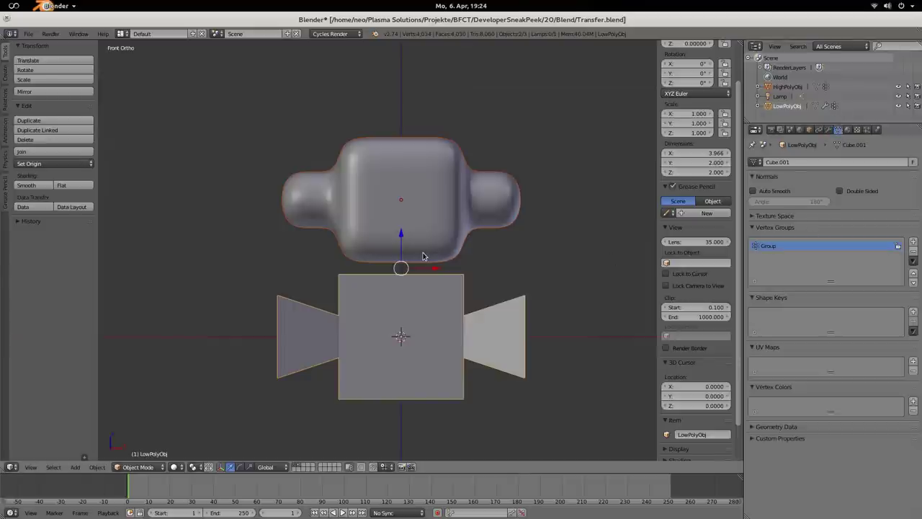
Step: Show LowPolyObj's transferred weights in Weight Paint mode alongside its Data Transfer modifier settings
right_click(405, 310)
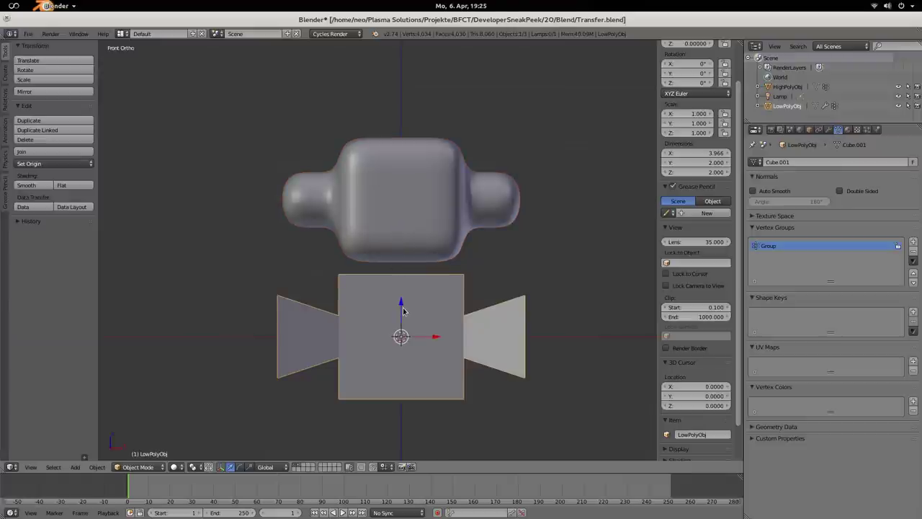
key("ctrl+Tab")
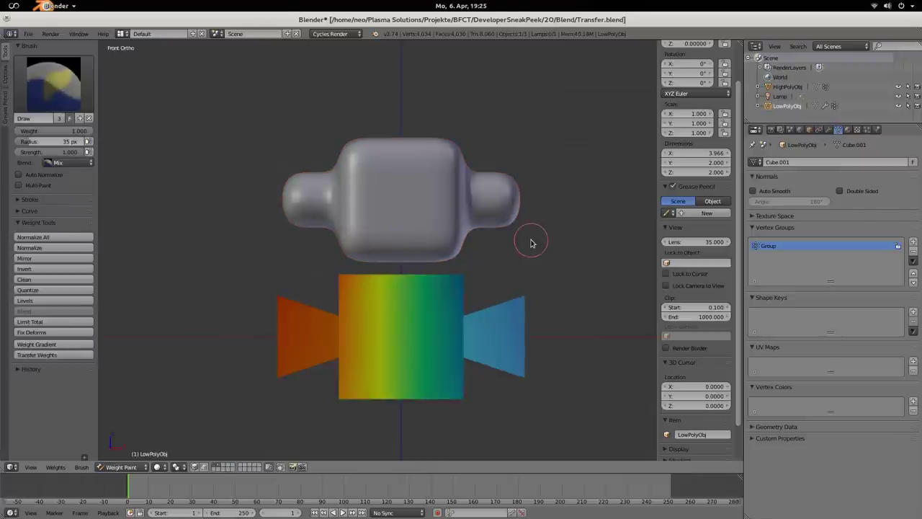
left_click(828, 130)
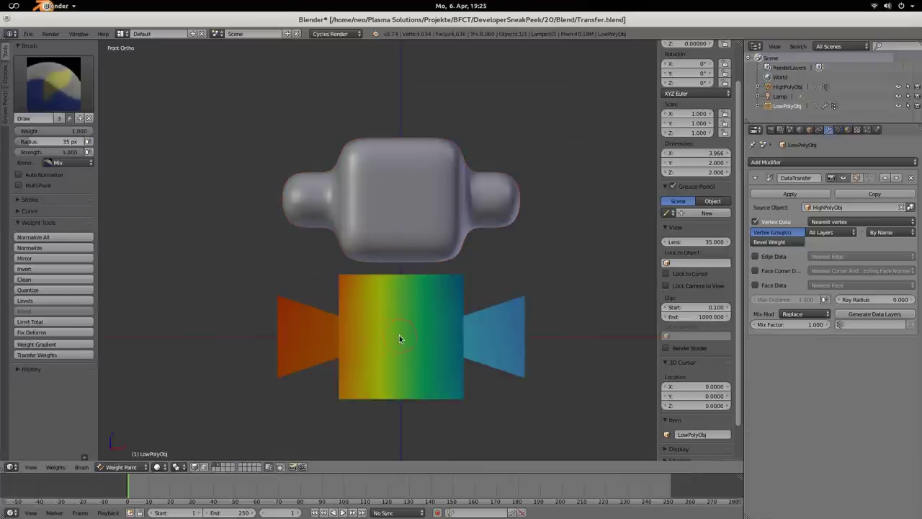
Step: Compare against HighPolyObj's weights, then review the Vertex Mapping options
right_click(418, 214)
key("ctrl+Tab")
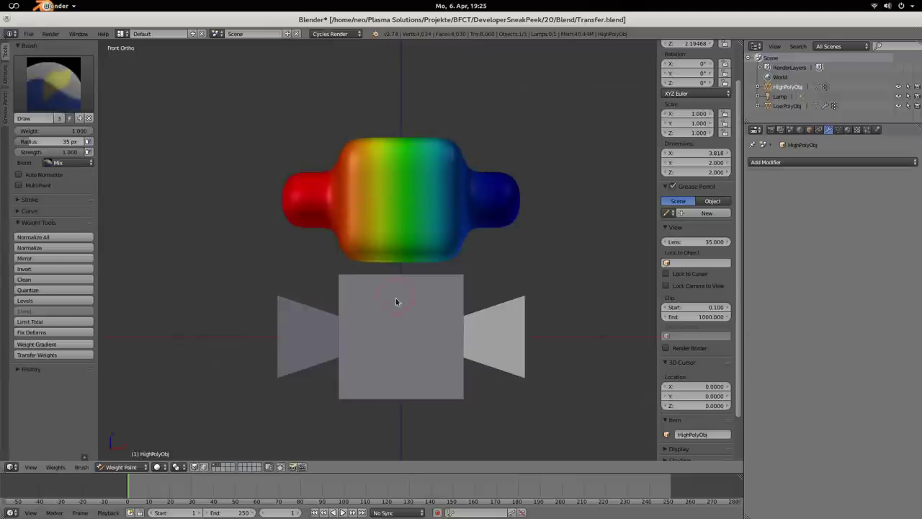
key("ctrl+z")
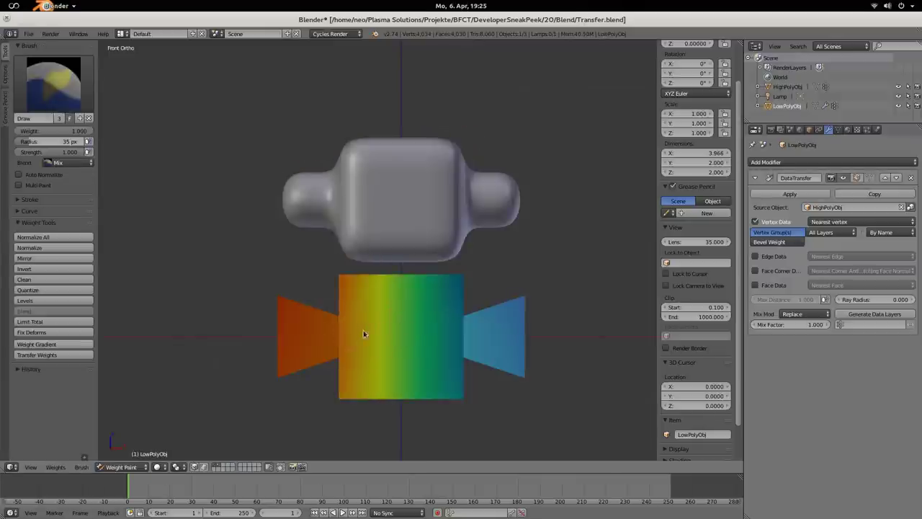
left_click(837, 223)
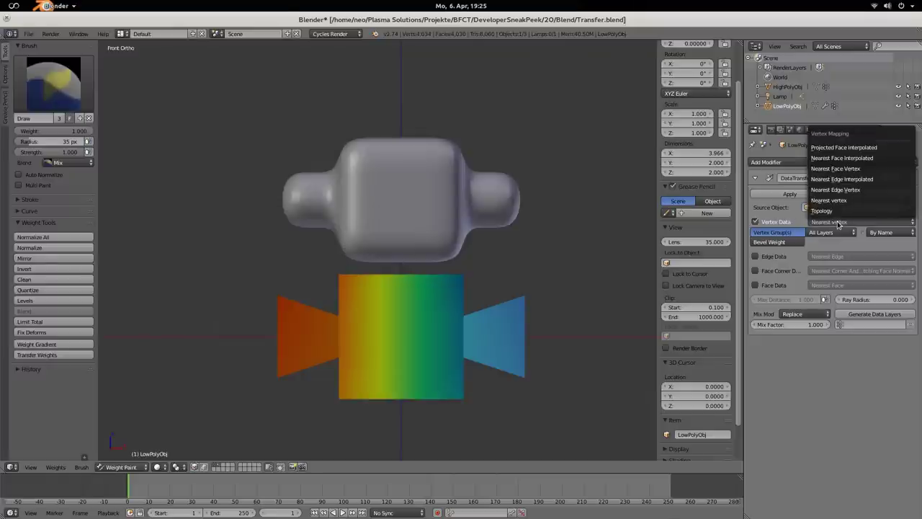
right_click(430, 204)
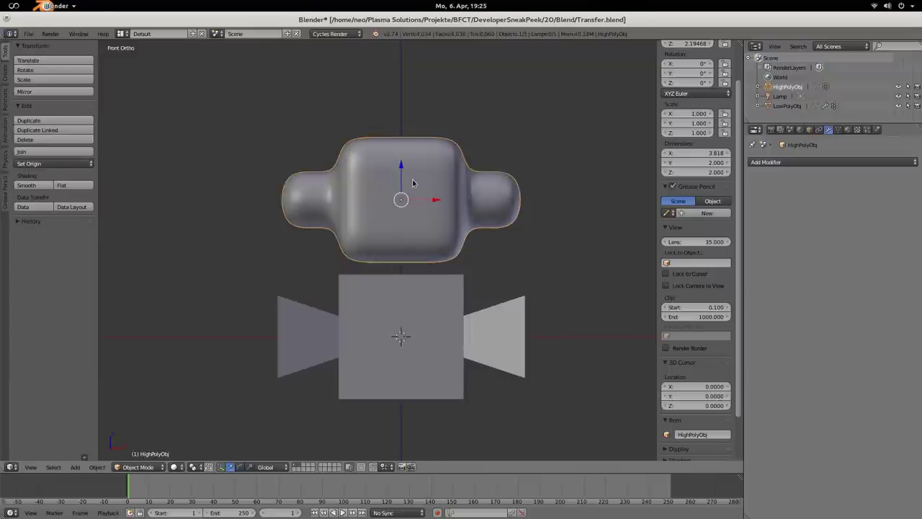
Step: Move HighPolyObj down along Z onto LowPolyObj
key("g")
key("z")
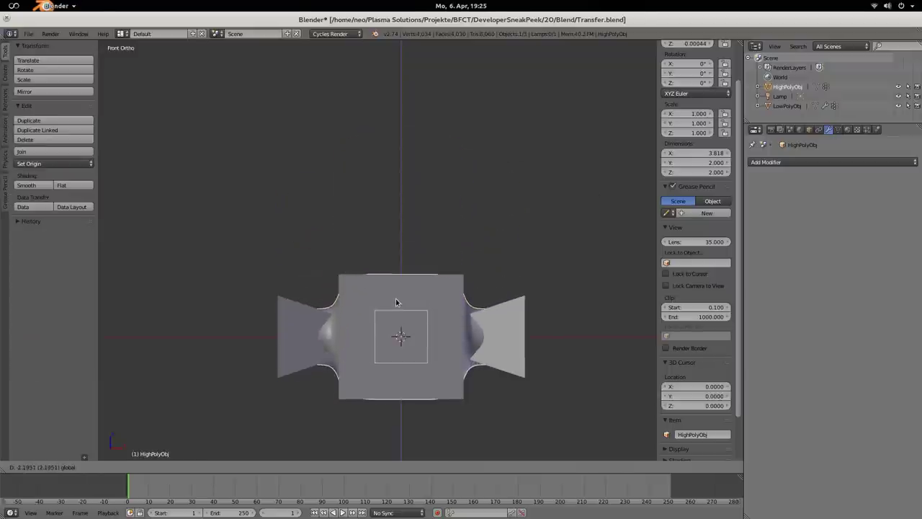
left_click(396, 299)
right_click(397, 302, "alt")
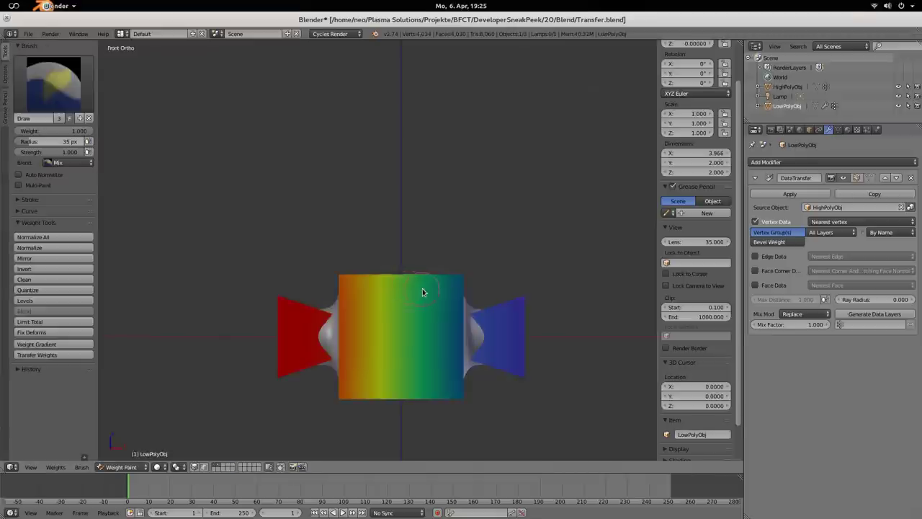
Step: Compare both objects' weights via undo and redo, then show HighPolyObj in Weight Paint mode
key("ctrl+z")
key("ctrl+shift+z")
key("ctrl+z")
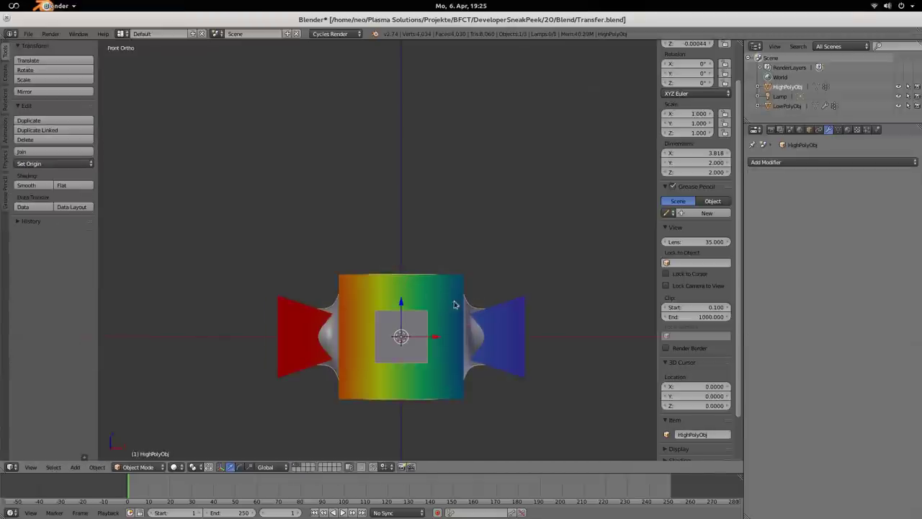
key("ctrl+shift+z")
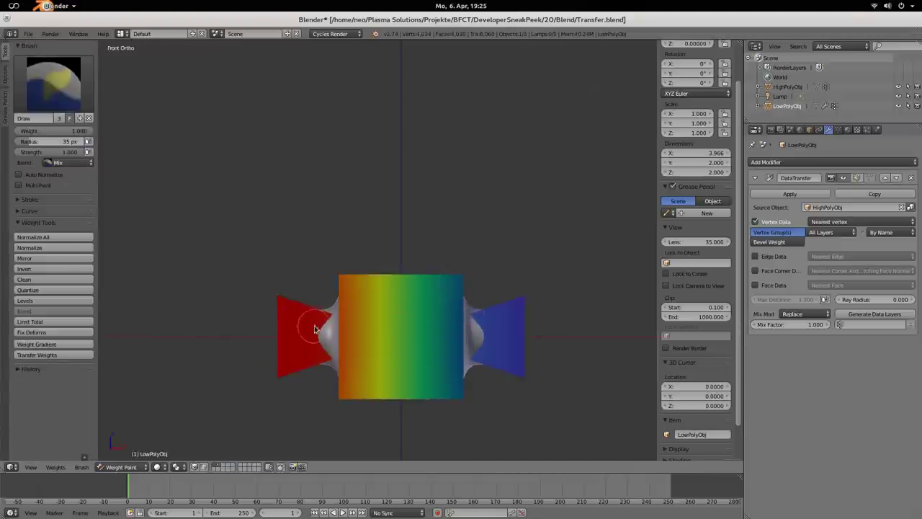
key("ctrl+z")
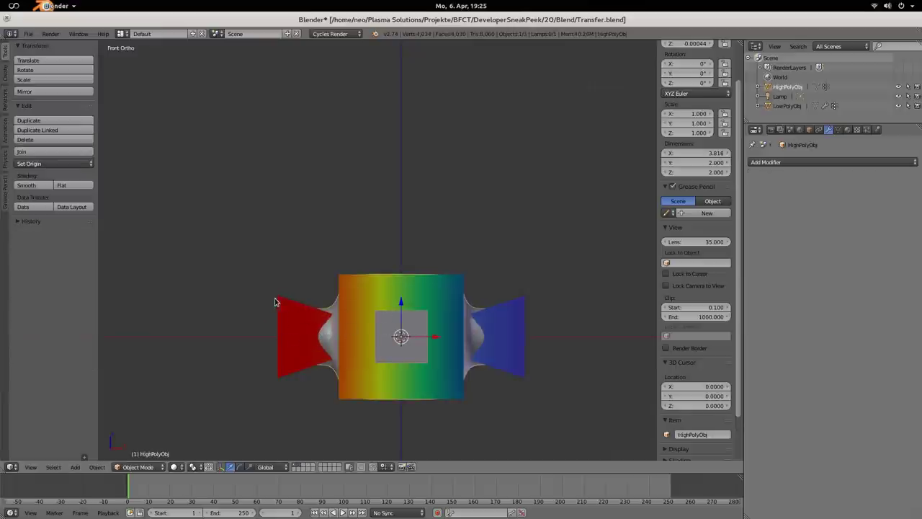
key("ctrl+z")
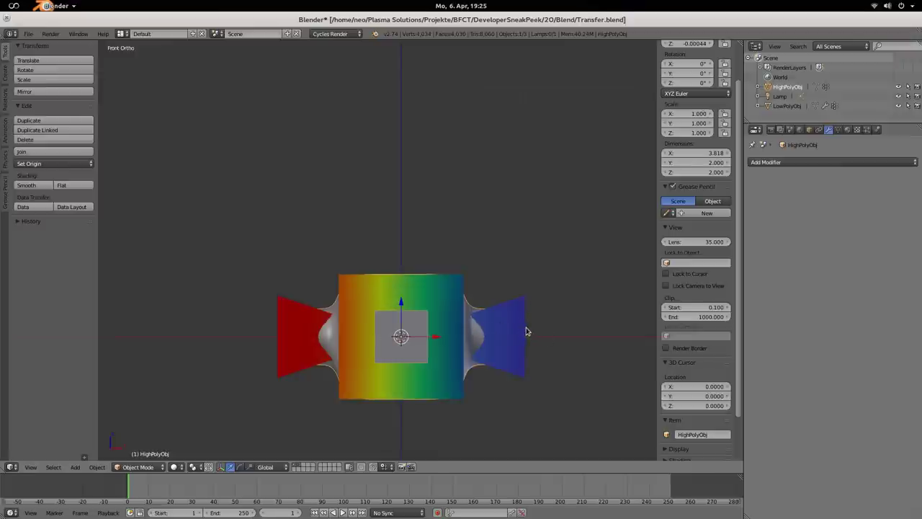
key("ctrl+Tab")
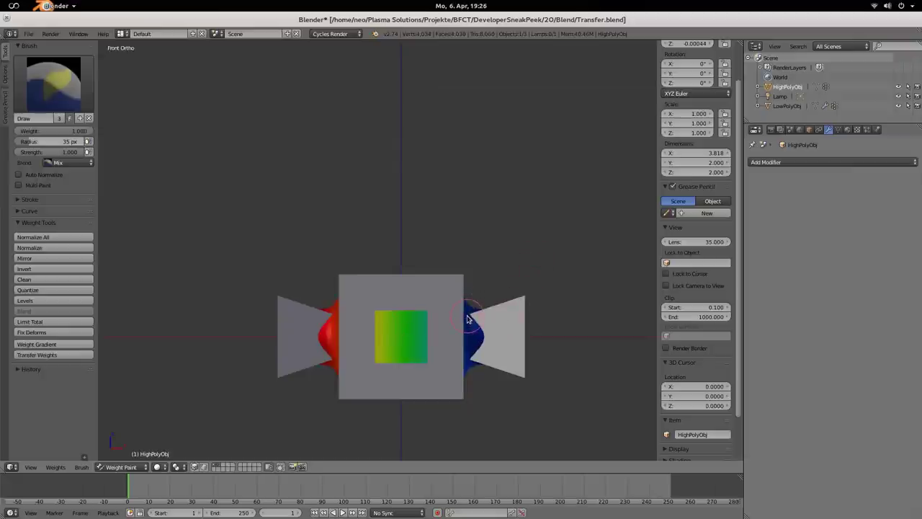
Step: Toggle local view on HighPolyObj and back, returning to LowPolyObj's transferred weights
key("KP_Divide")
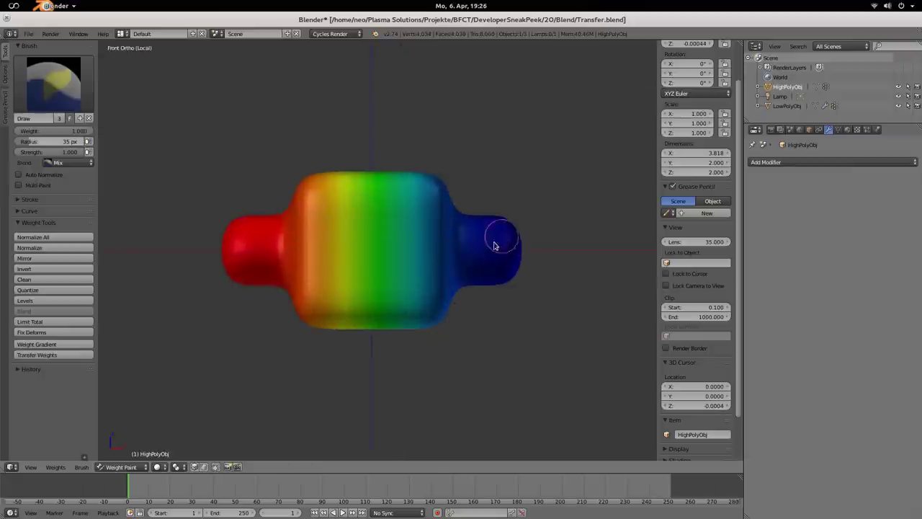
key("KP_Divide")
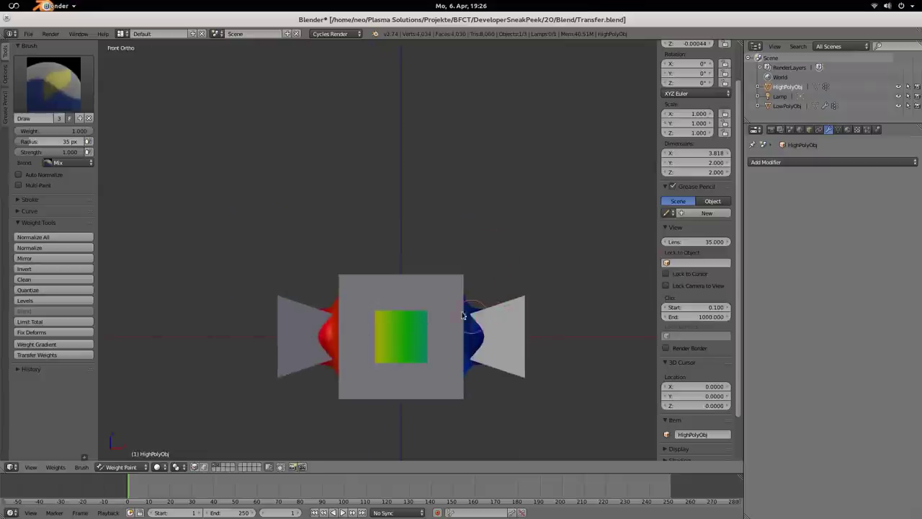
key("ctrl+z")
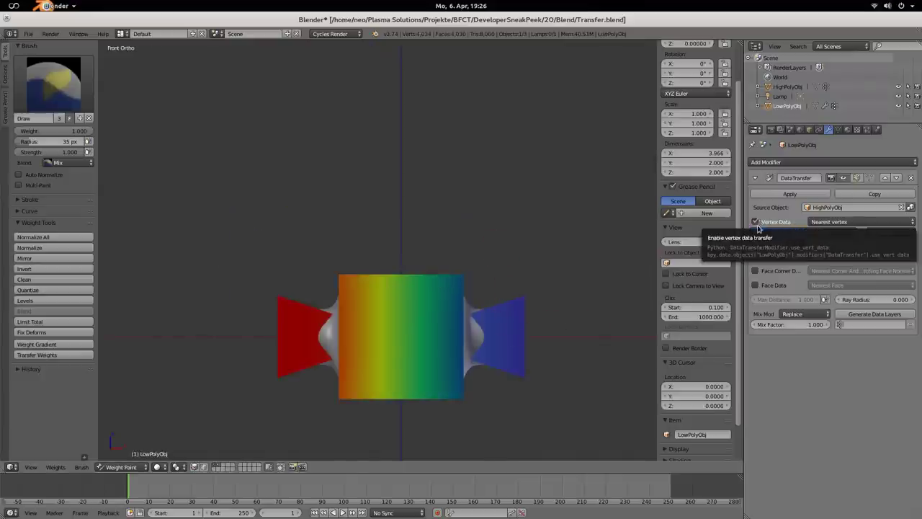
Step: Try Edge Data with Sharp, UV Seam and Subsurf Crease, untick it, then tick Face Corner Data
left_click(762, 257)
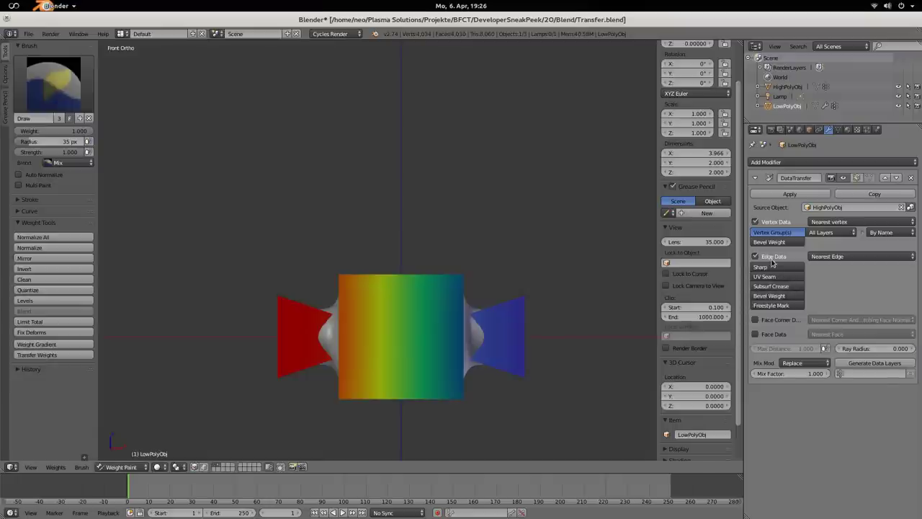
left_click_drag(775, 270, 776, 291)
left_click(775, 258)
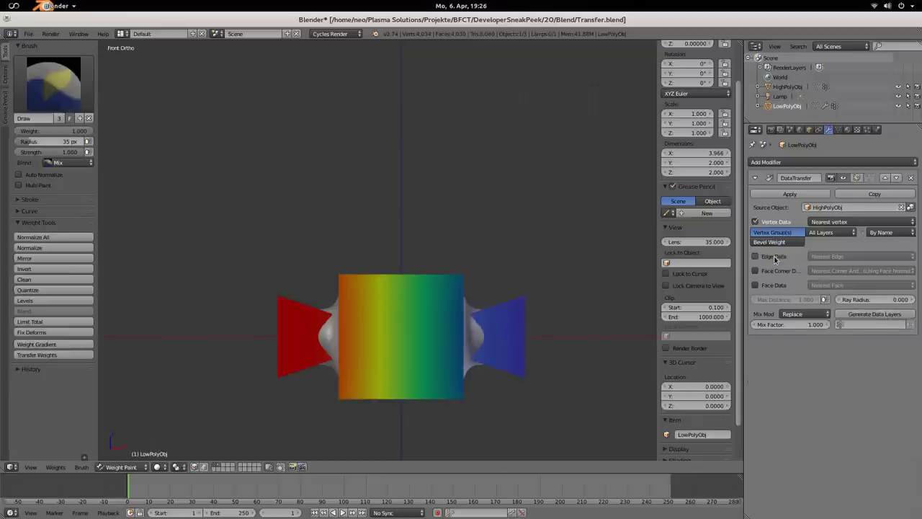
left_click(771, 273)
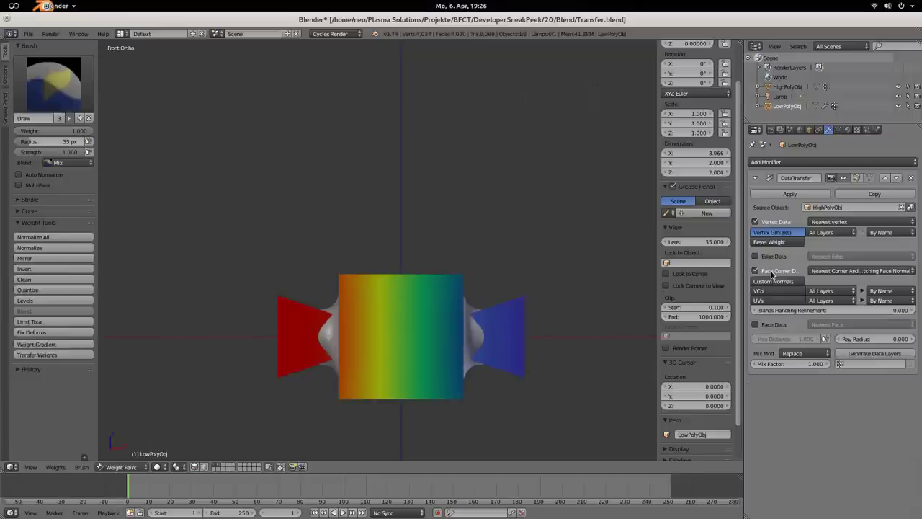
left_click(772, 273)
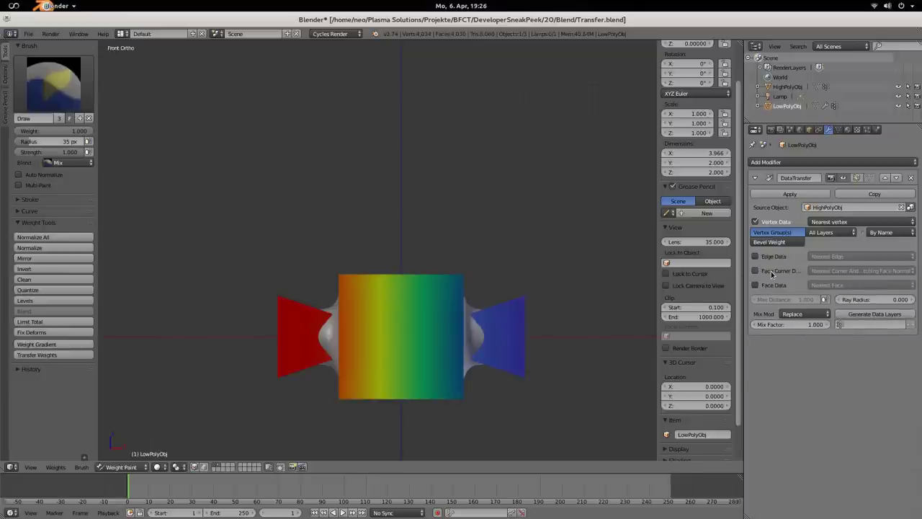